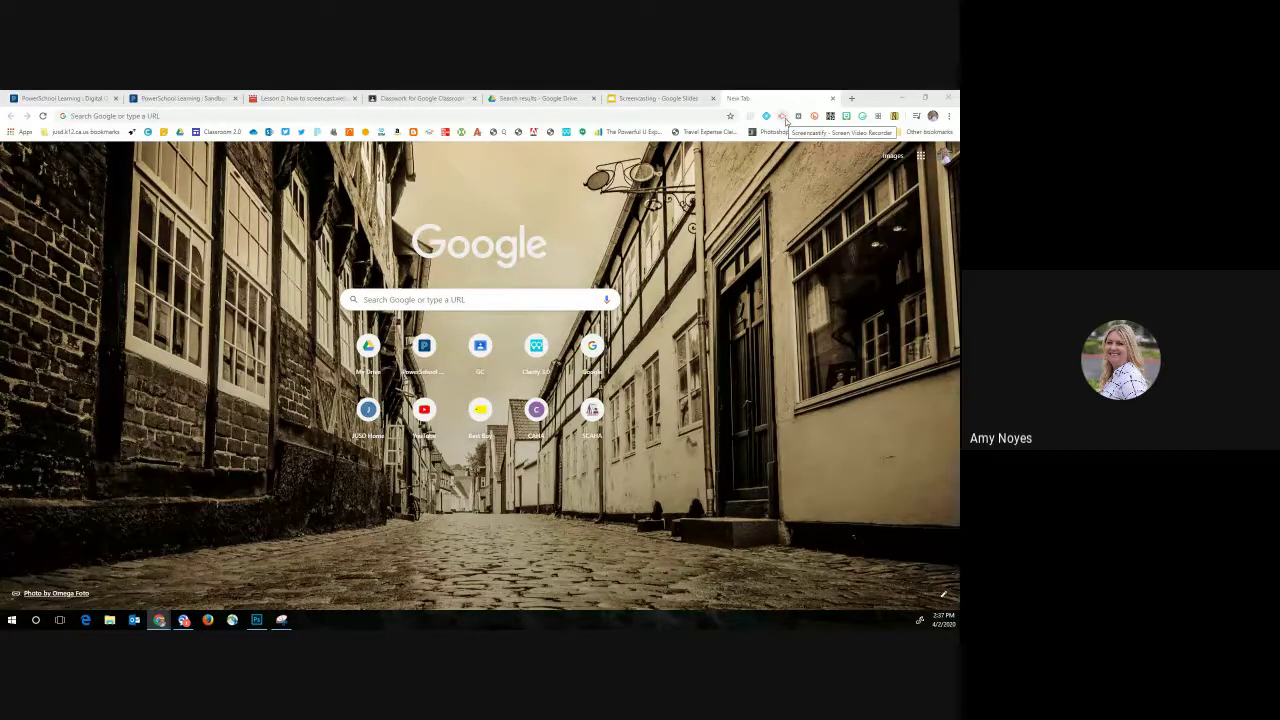
# Step: Open the Screencastify extension's recording options for a Desktop recording with the microphone on
pyautogui.click(786, 120)
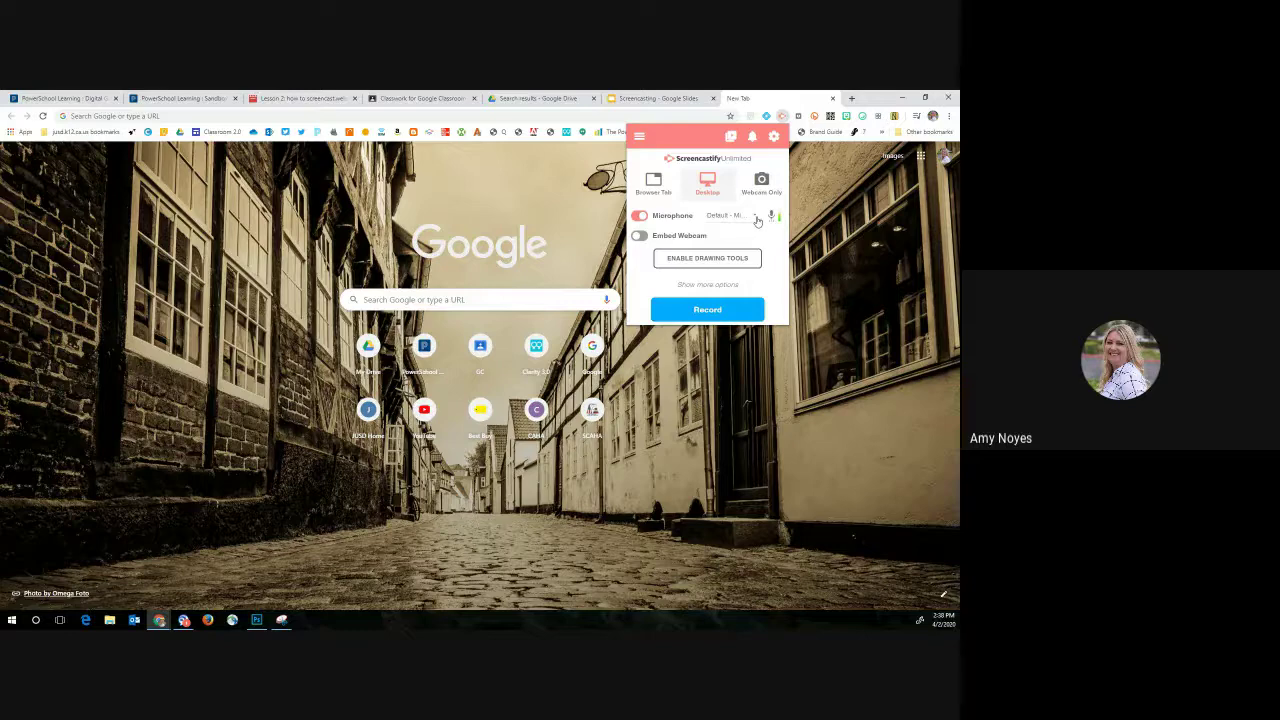
# Step: Start recording the desktop with the Default microphone selected
pyautogui.click(757, 220)
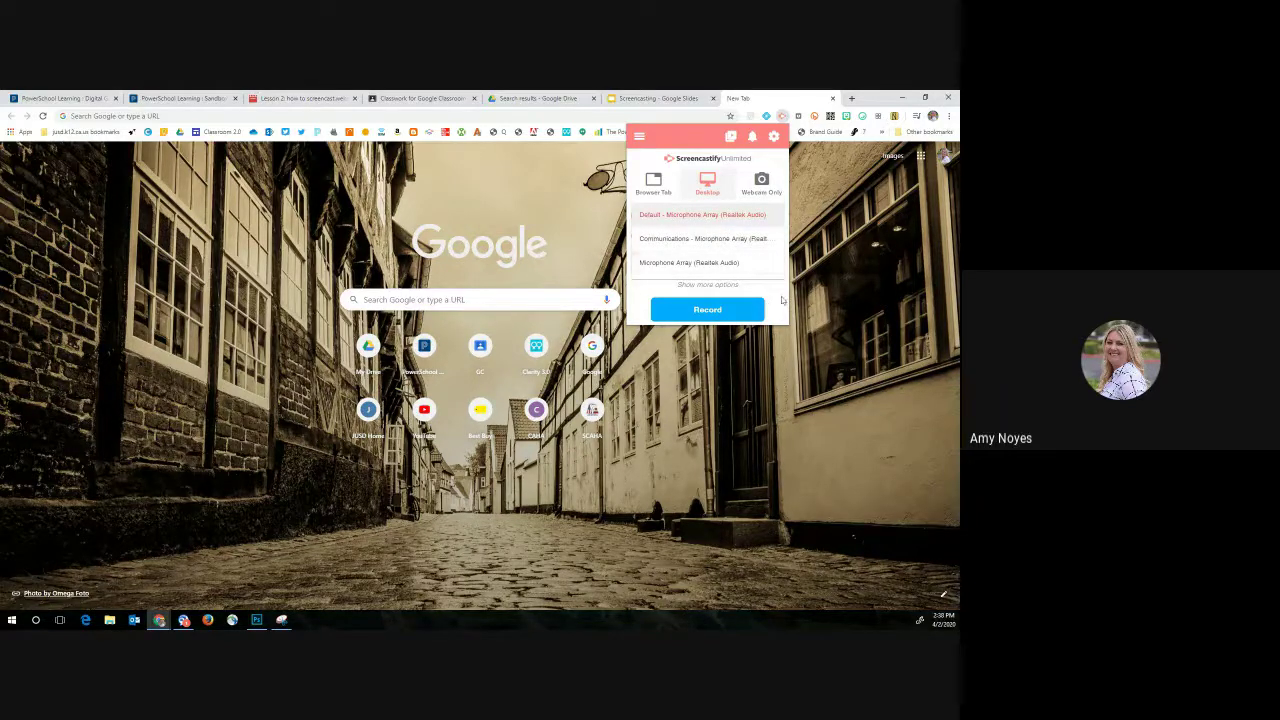
pyautogui.click(778, 294)
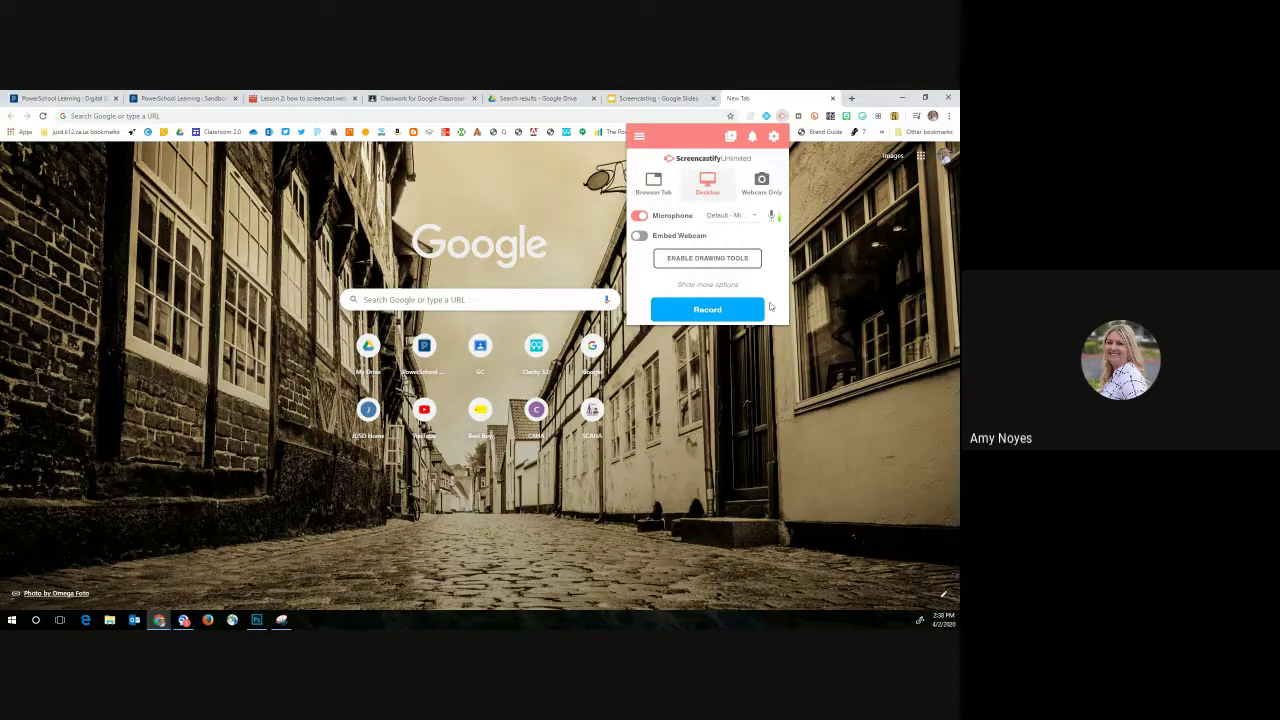
pyautogui.click(709, 312)
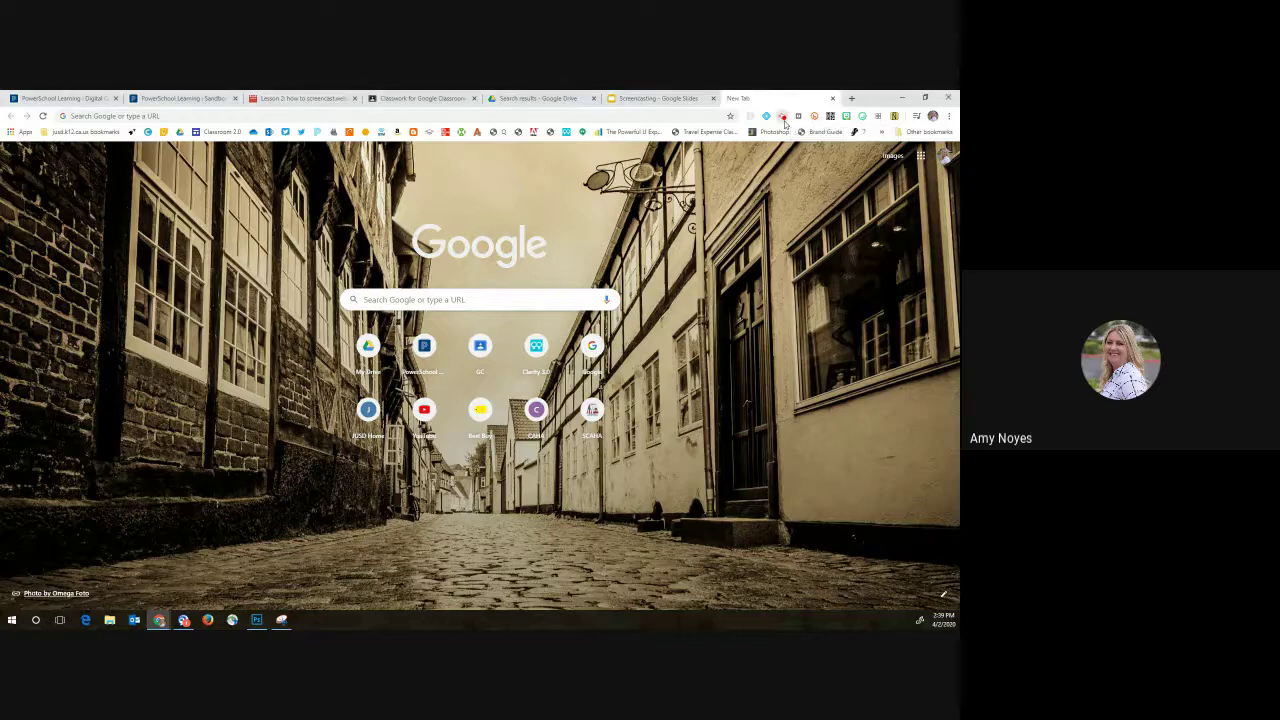
# Step: Stop the running desktop recording and reopen the Screencastify panel
pyautogui.click(783, 118)
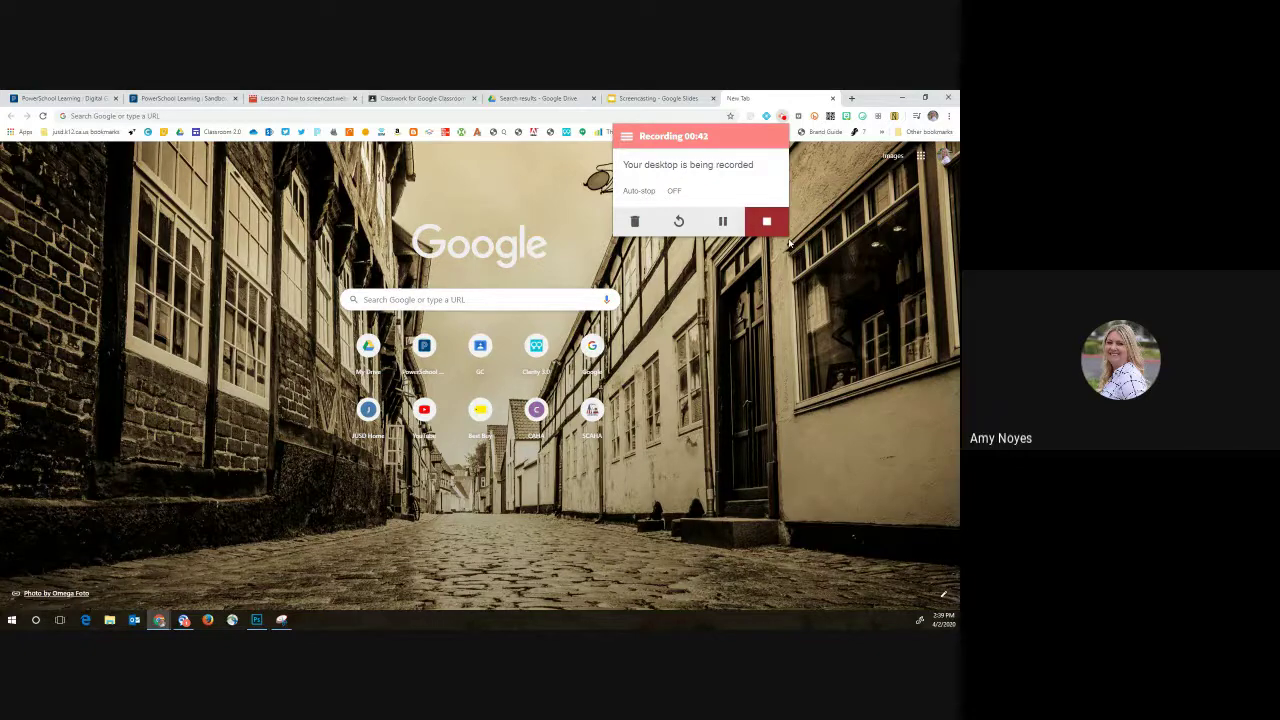
pyautogui.click(789, 242)
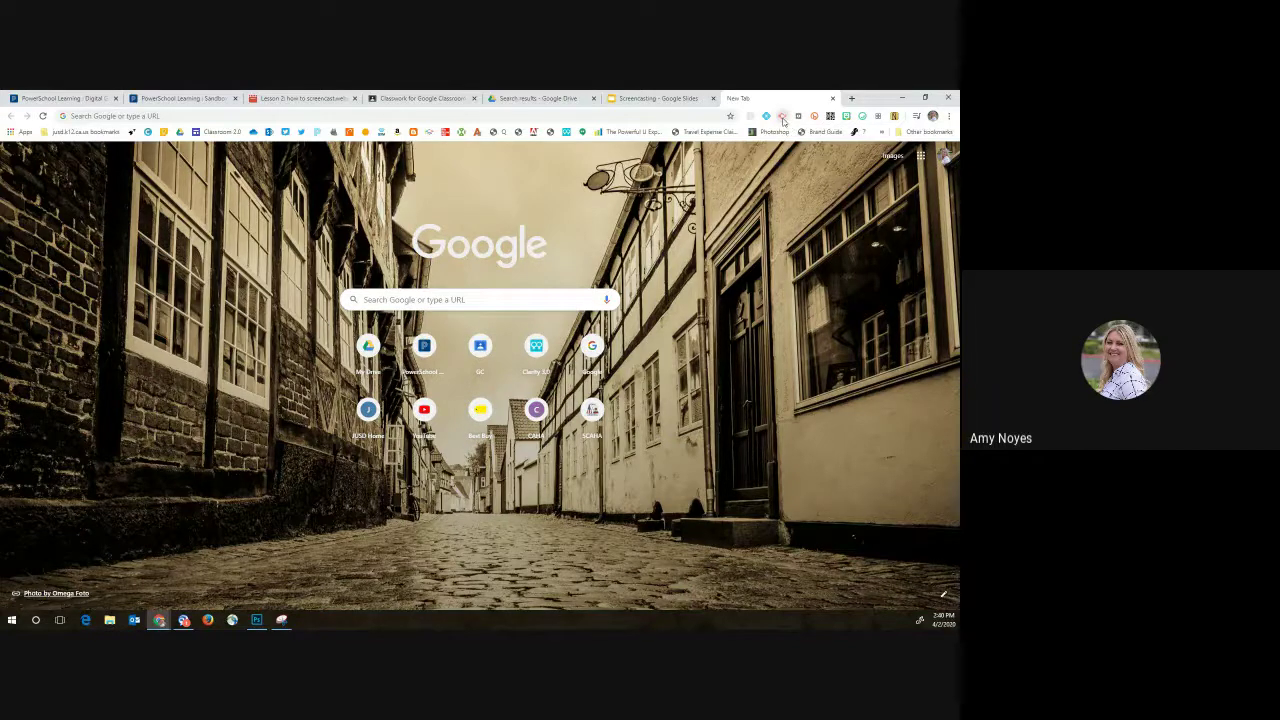
pyautogui.click(783, 117)
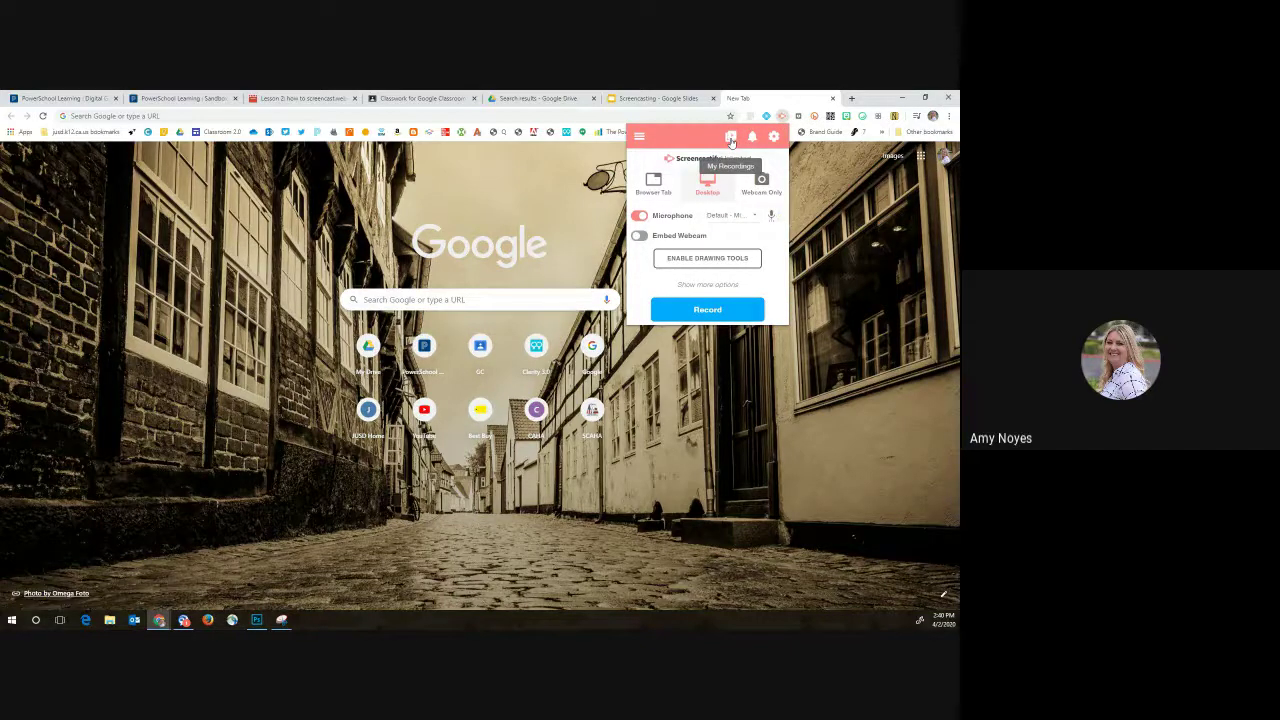
# Step: Retitle the newest recording 'Screencastify How-to', copy its shareable link, and return to PowerSchool
pyautogui.click(731, 137)
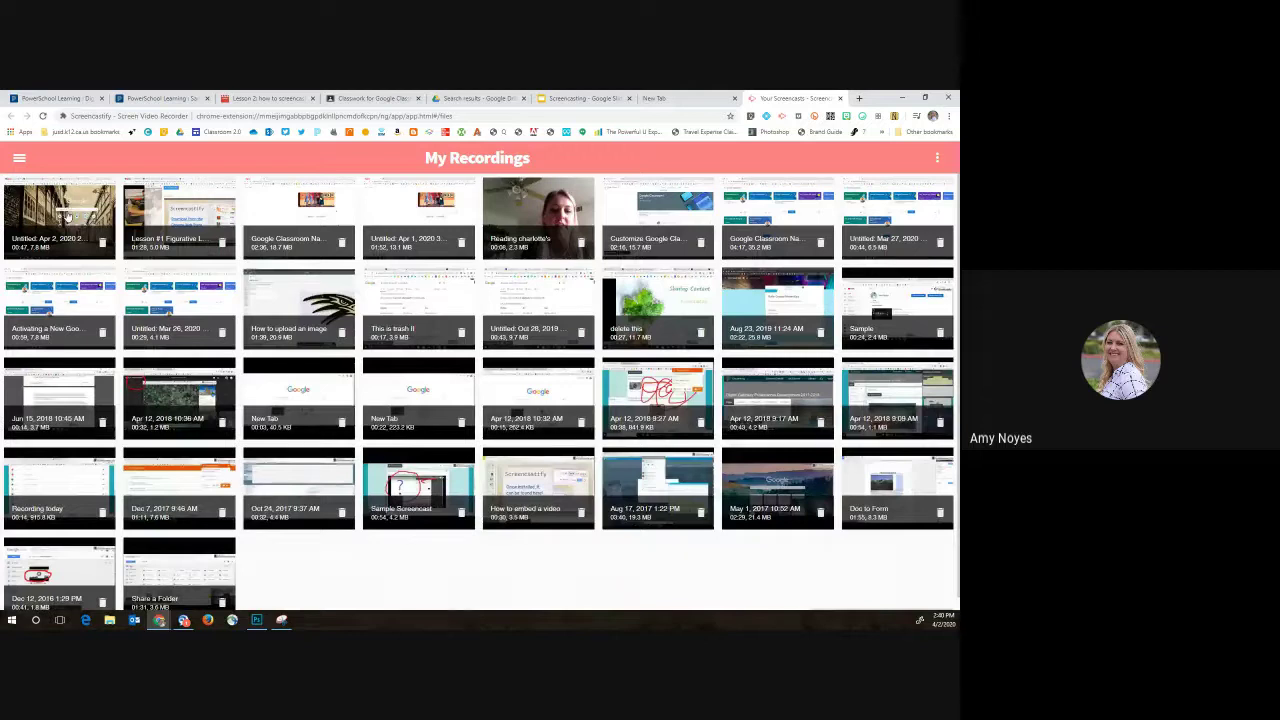
pyautogui.click(66, 213)
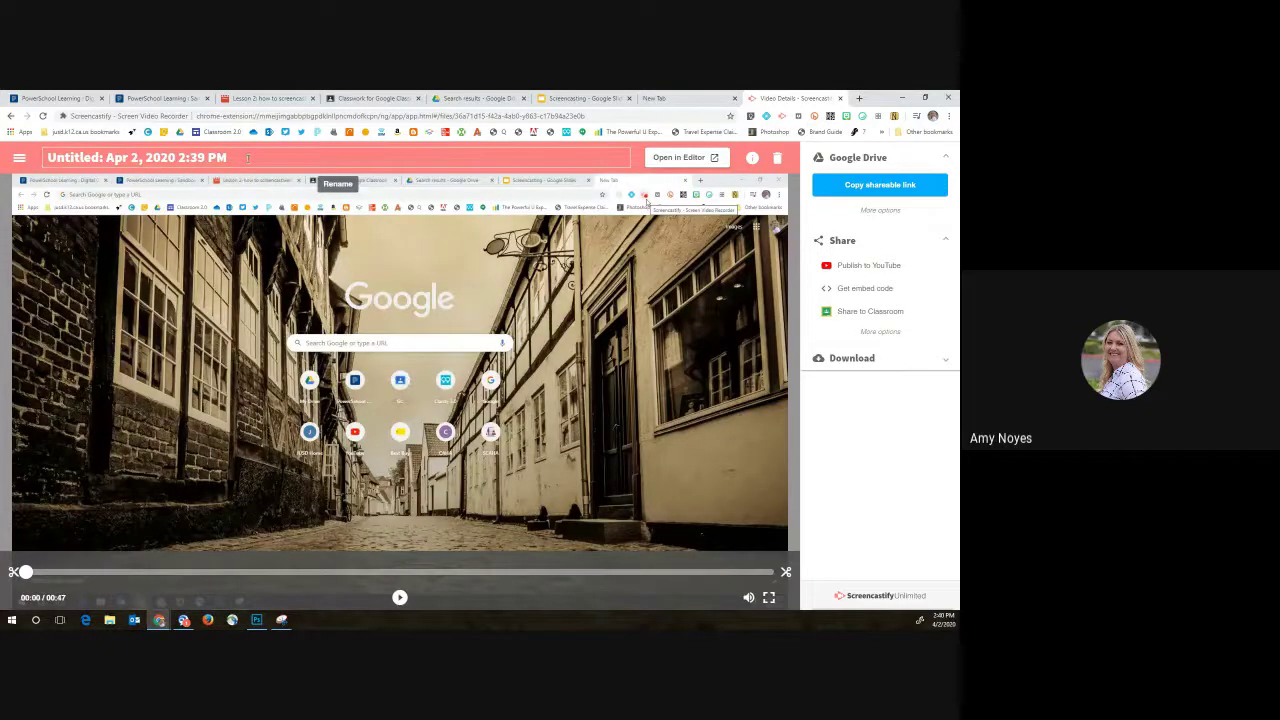
pyautogui.click(247, 158)
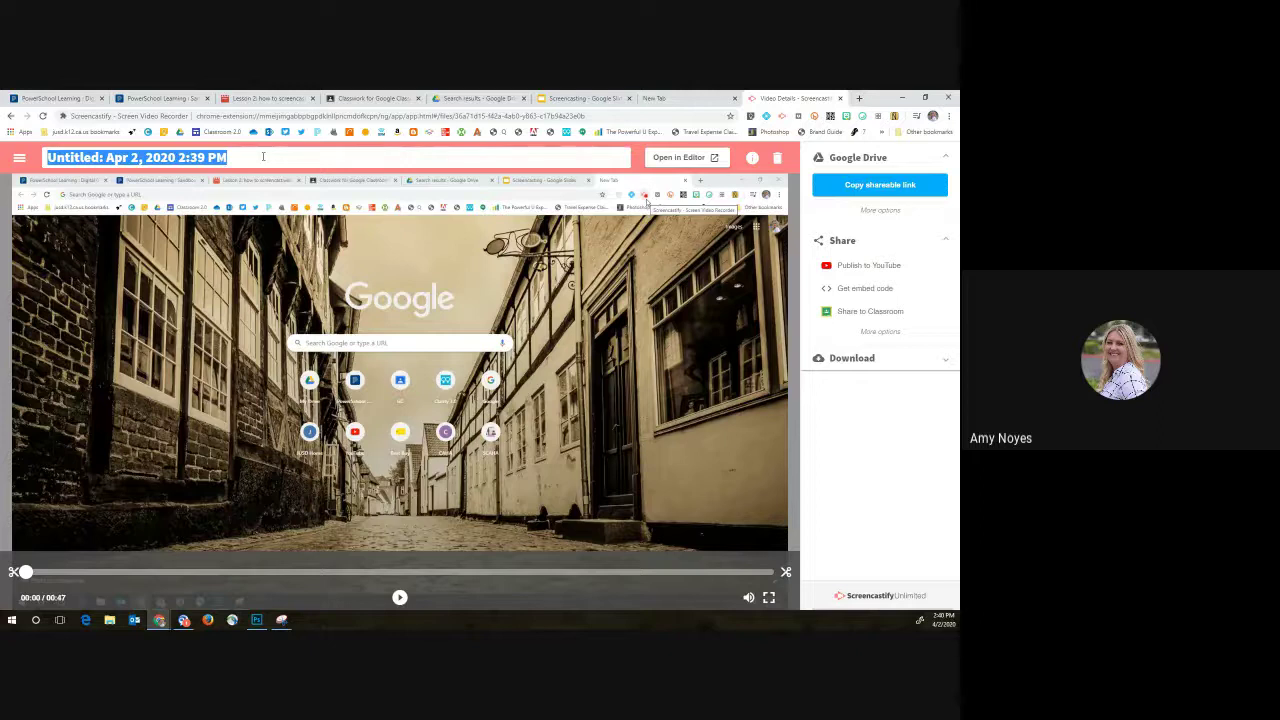
pyautogui.write('Scre')
pyautogui.write('encast')
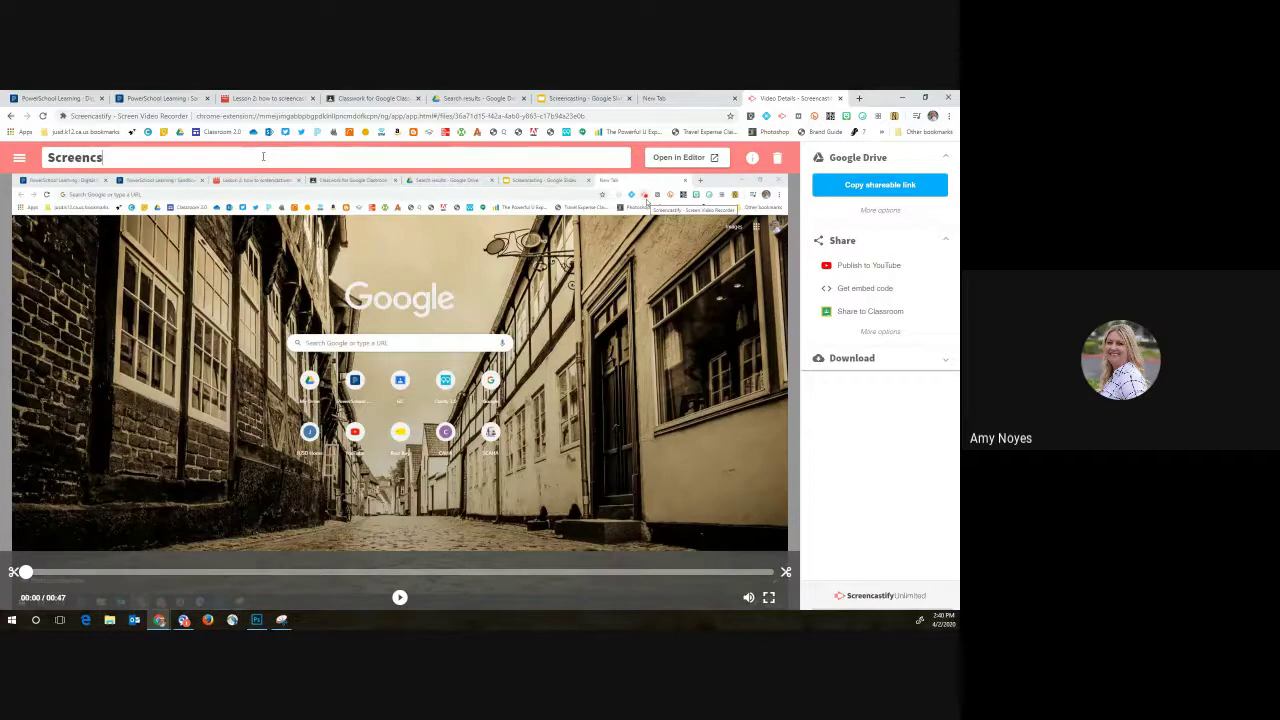
pyautogui.press('BackSpace')
pyautogui.press('BackSpace')
pyautogui.write('astify How-to')
pyautogui.press('Return')
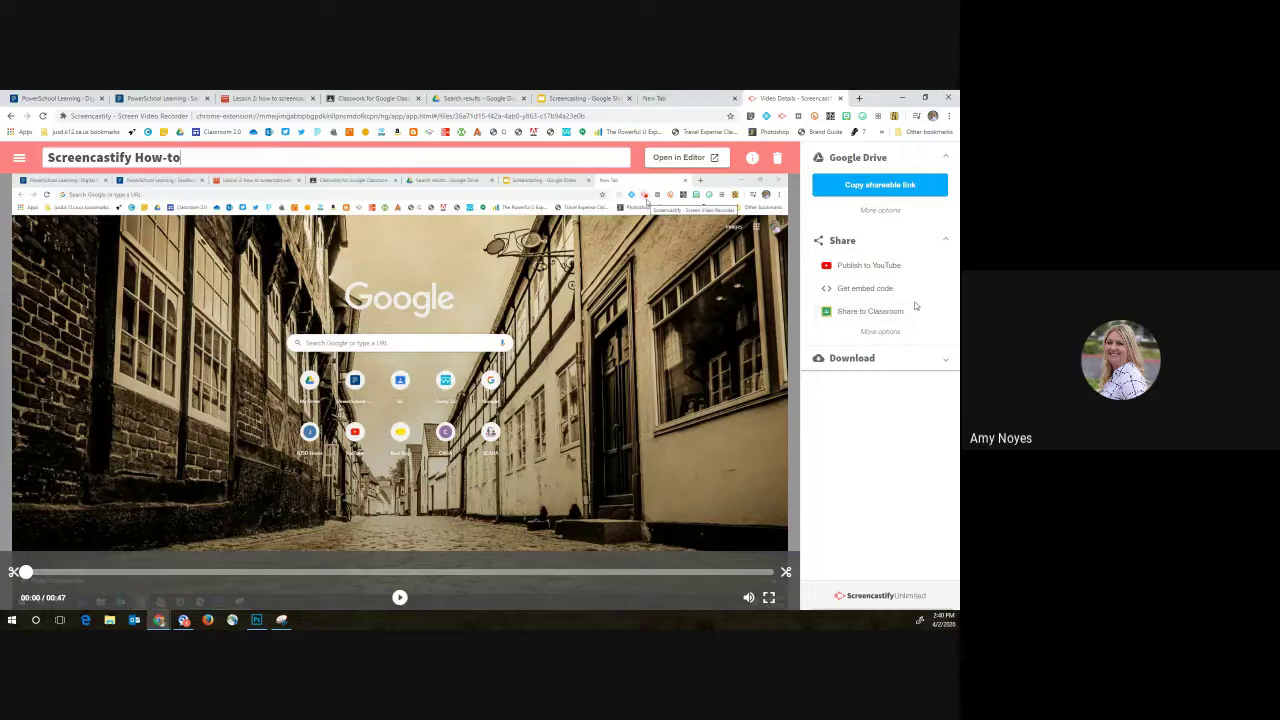
pyautogui.click(876, 190)
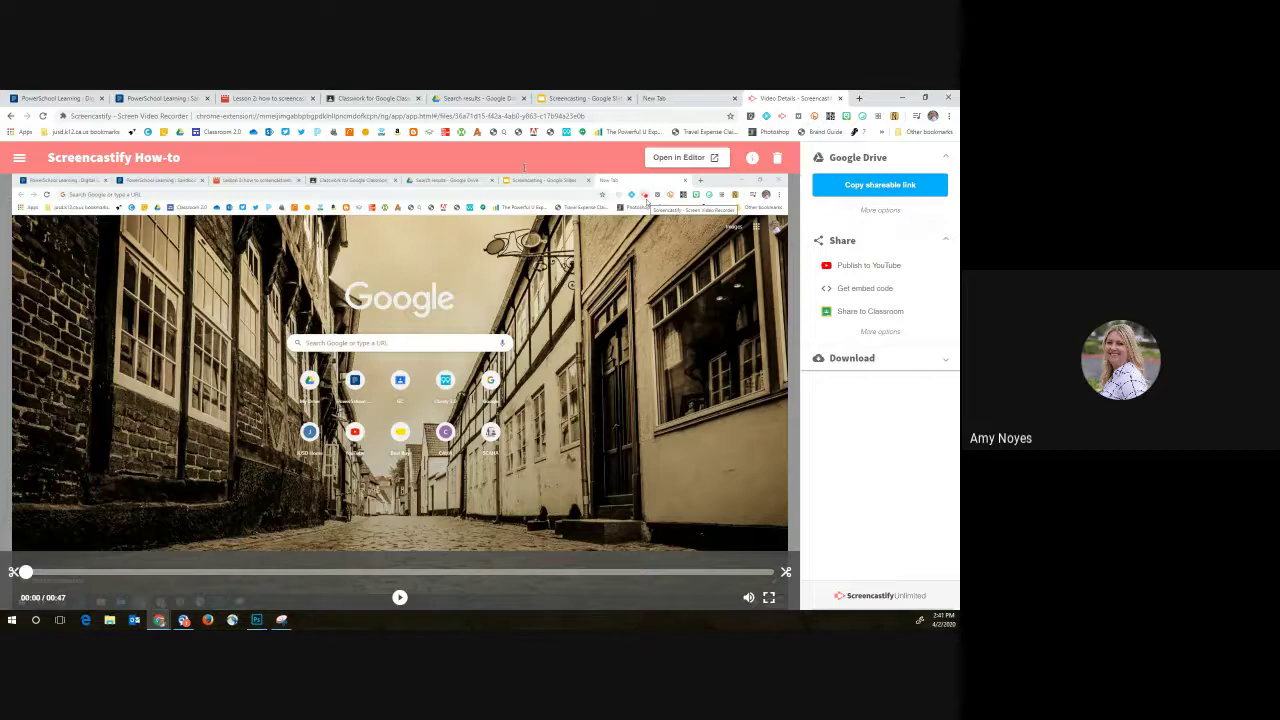
pyautogui.click(152, 98)
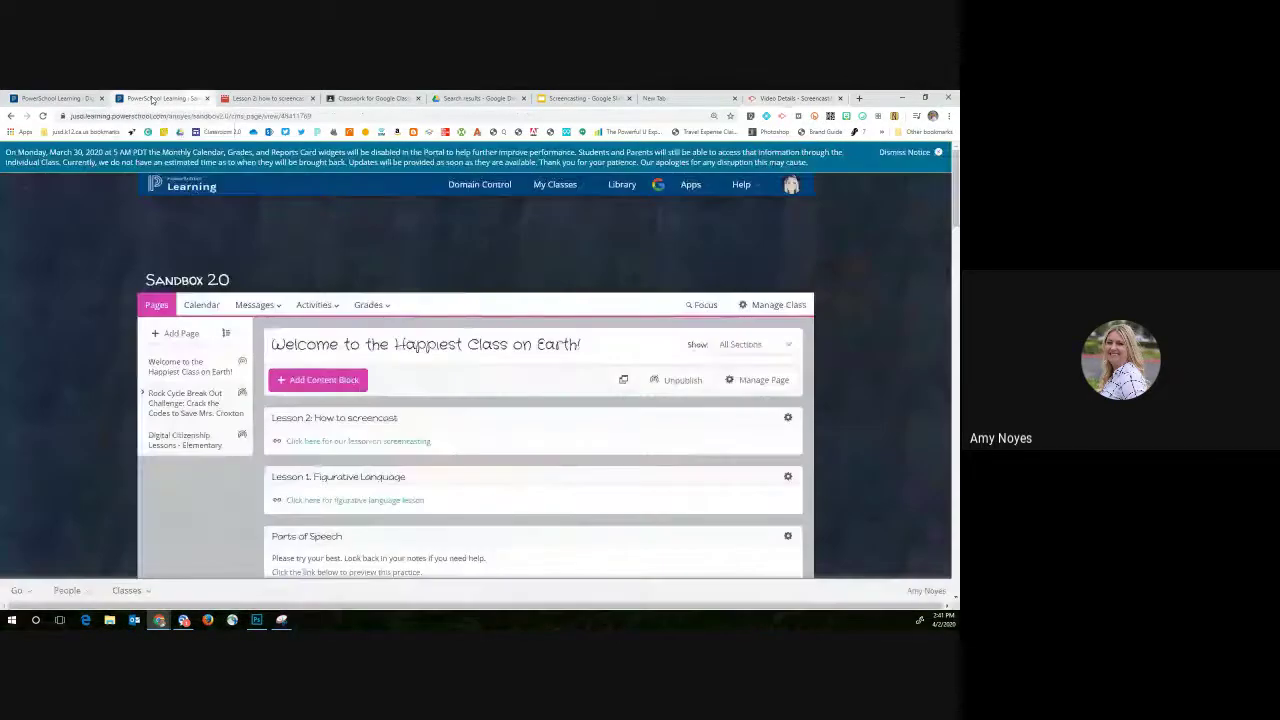
# Step: Add a new web links block titled 'Instructional video'
pyautogui.click(326, 386)
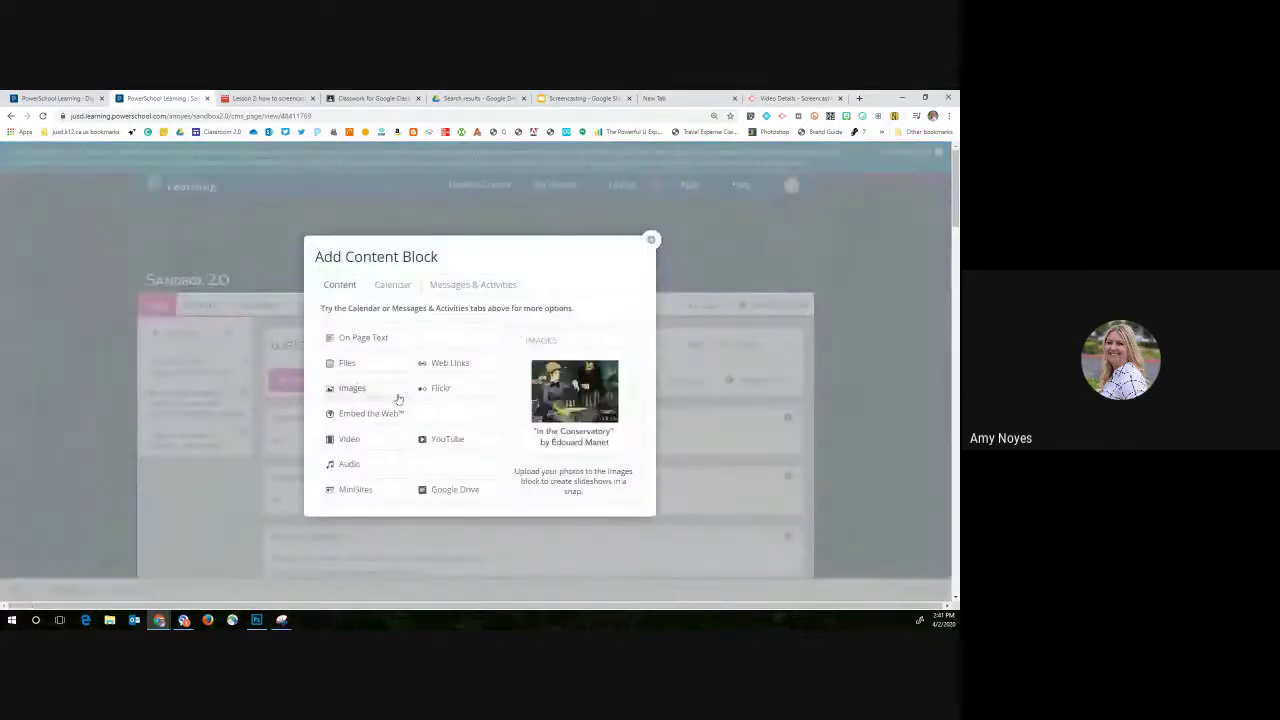
pyautogui.click(486, 372)
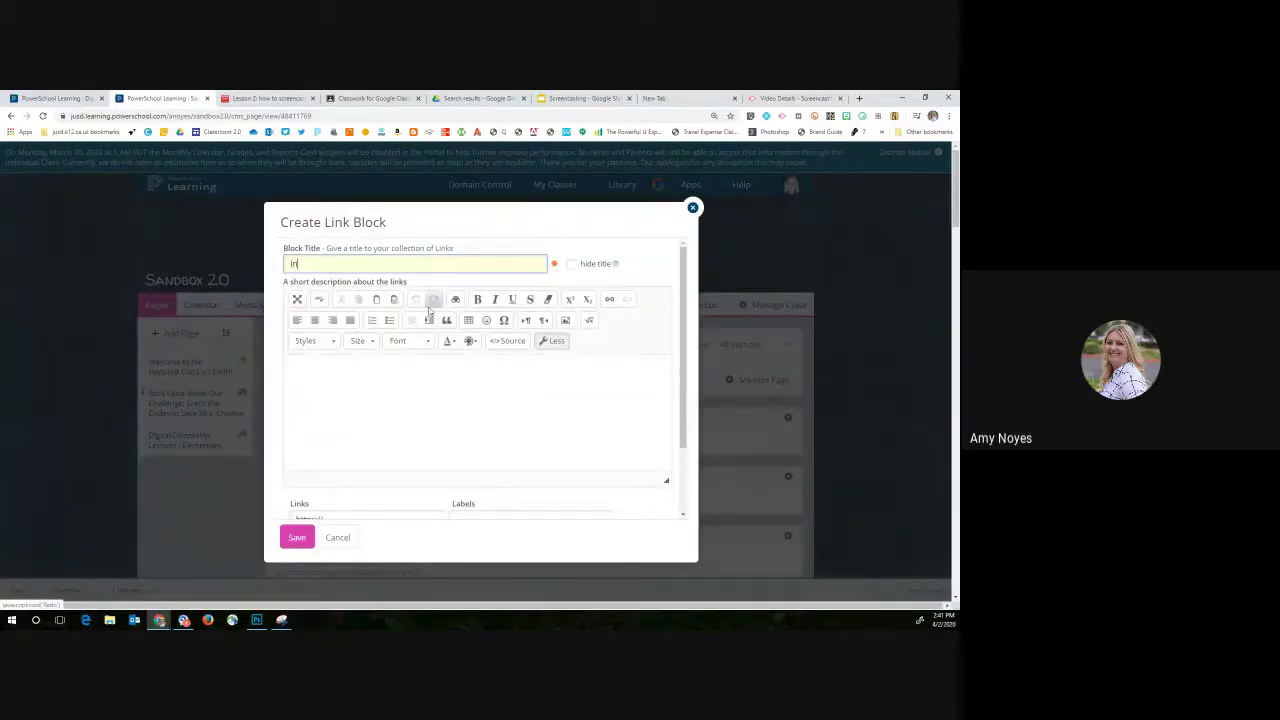
pyautogui.write('Instructional ')
pyautogui.write('id')
pyautogui.press('BackSpace')
pyautogui.press('BackSpace')
pyautogui.write('video')
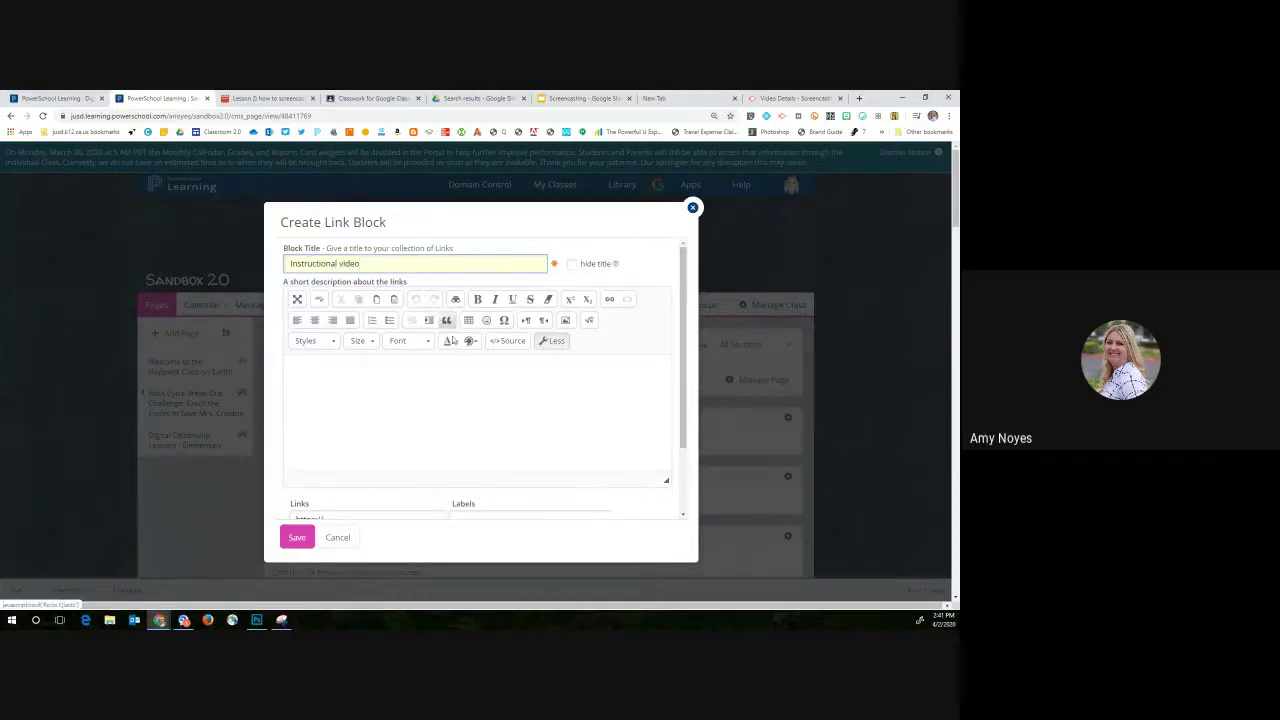
# Step: Paste the recording's Drive link, label it 'Click here to view video', and save the block
pyautogui.scroll(-2, 412, 422)
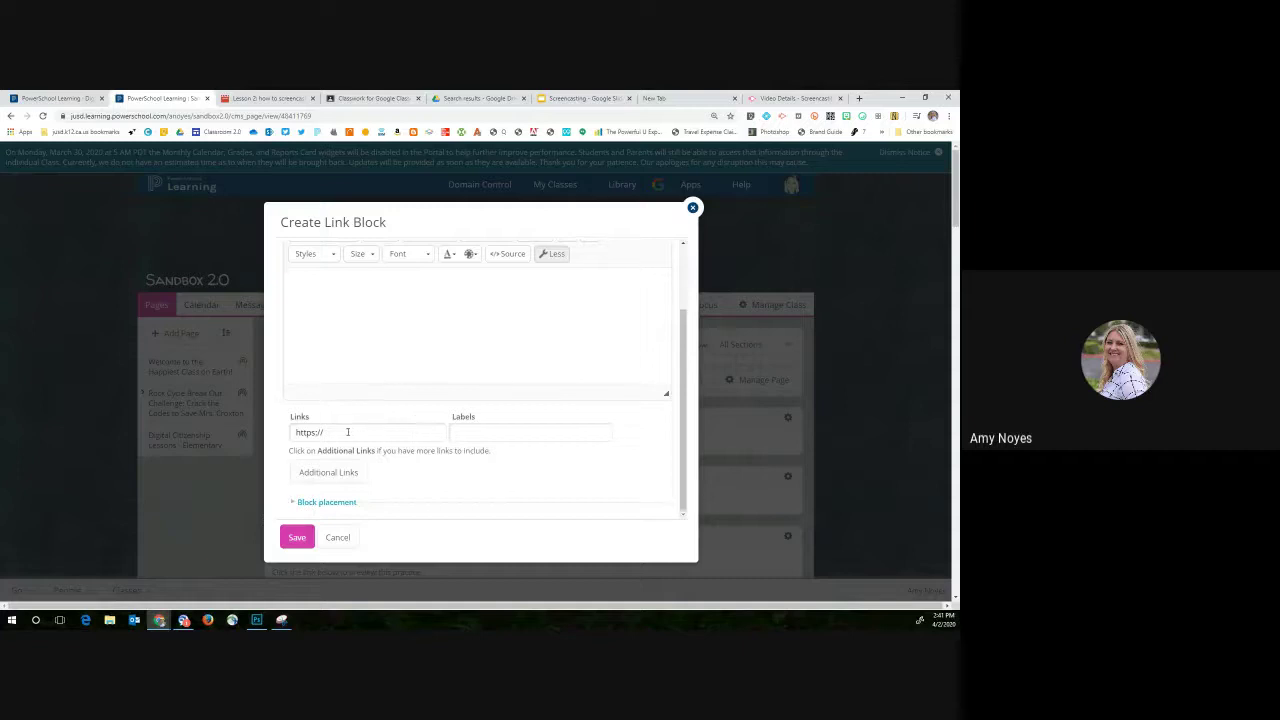
pyautogui.moveTo(348, 432); pyautogui.dragTo(295, 432)
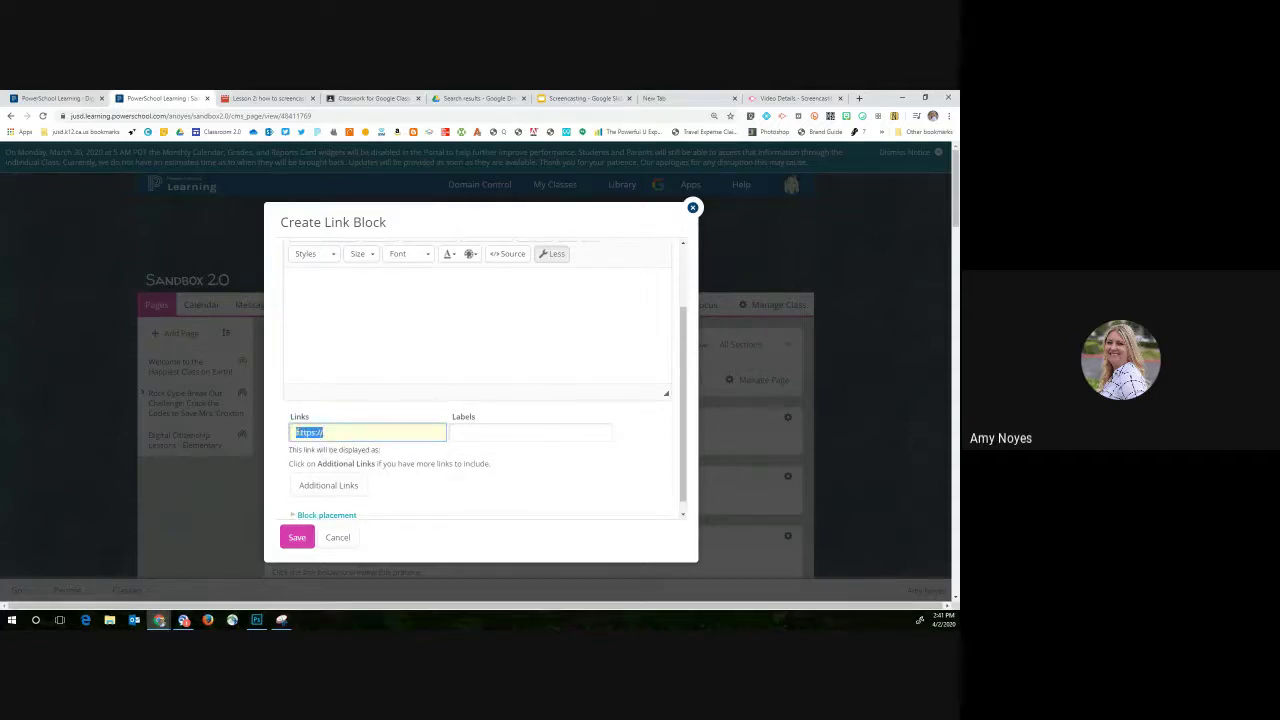
pyautogui.press('BackSpace')
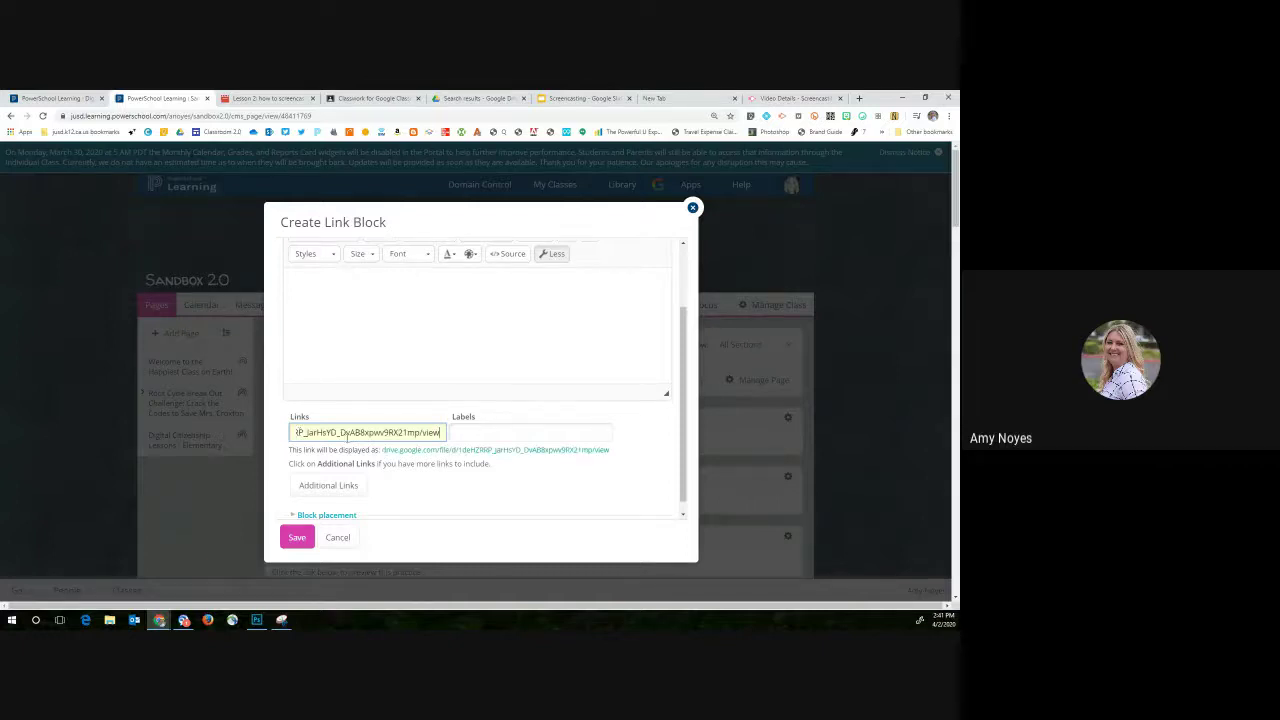
pyautogui.click(469, 429)
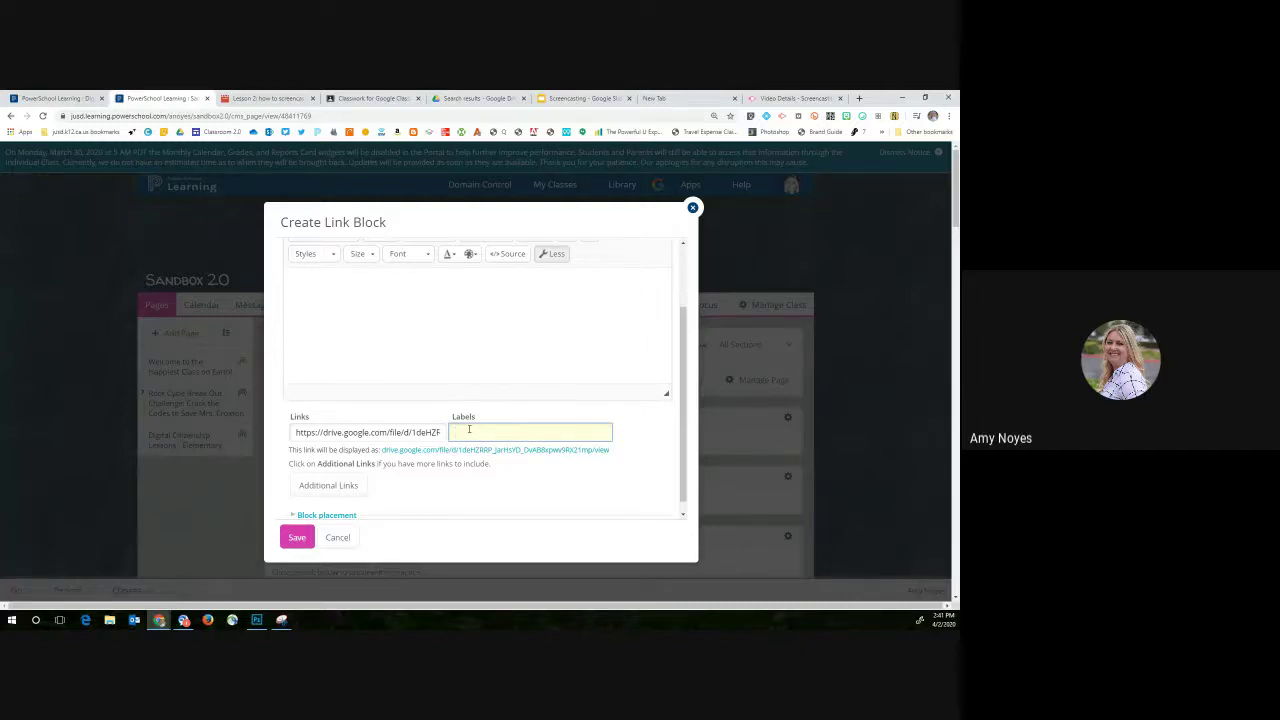
pyautogui.write('Click here ')
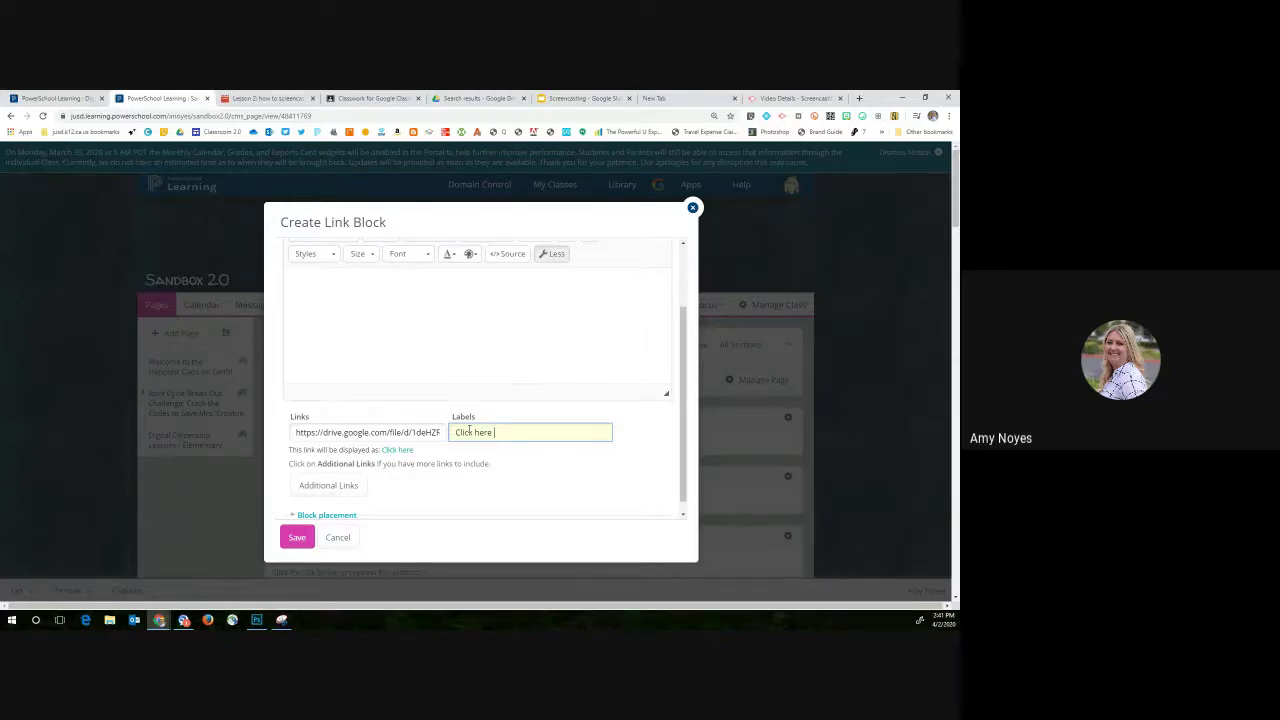
pyautogui.write('to view video')
pyautogui.click(296, 538)
pyautogui.scroll(-5, 324, 534)
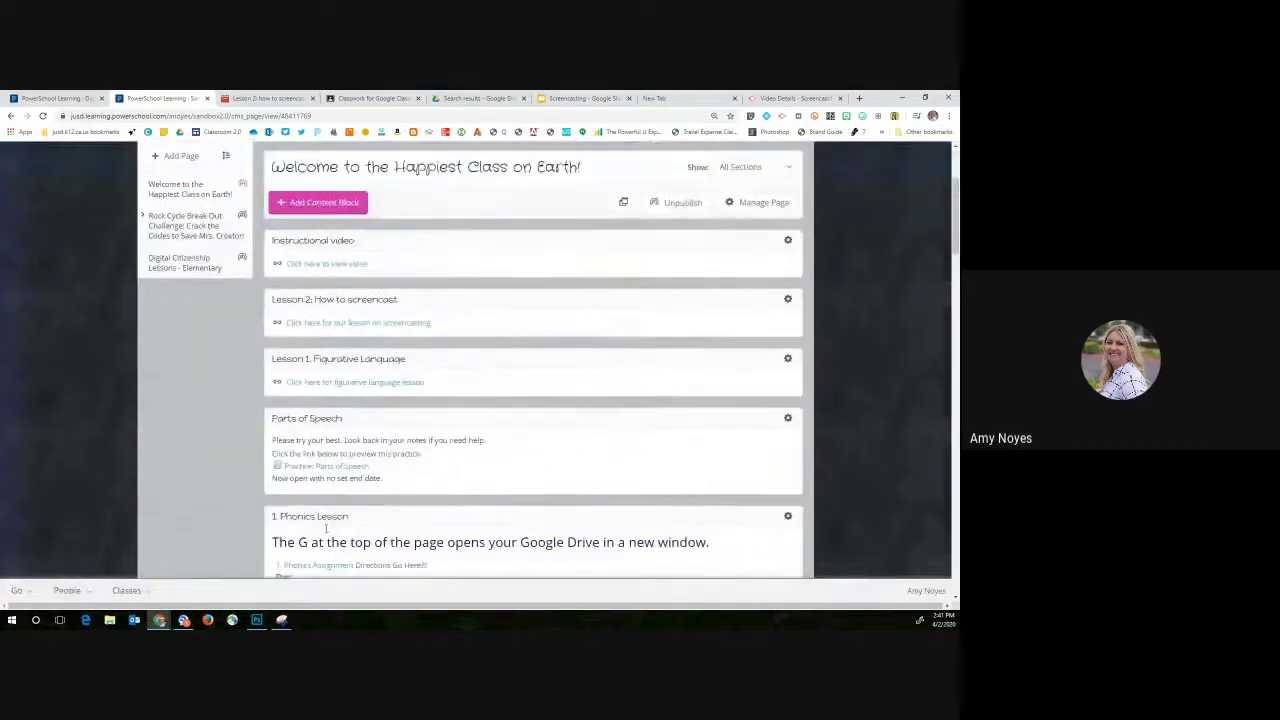
# Step: Open the 'Click here to view video' link to check the recording plays in Google Drive
pyautogui.scroll(3, 331, 448)
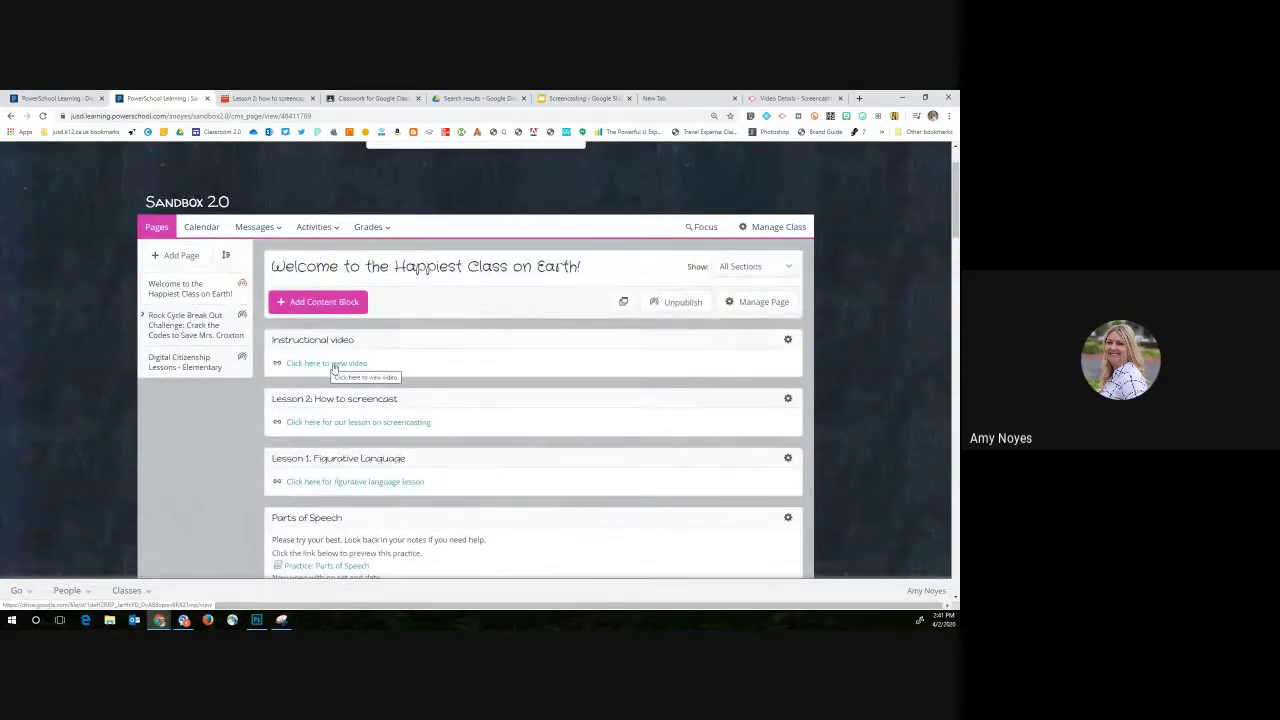
pyautogui.click(333, 366)
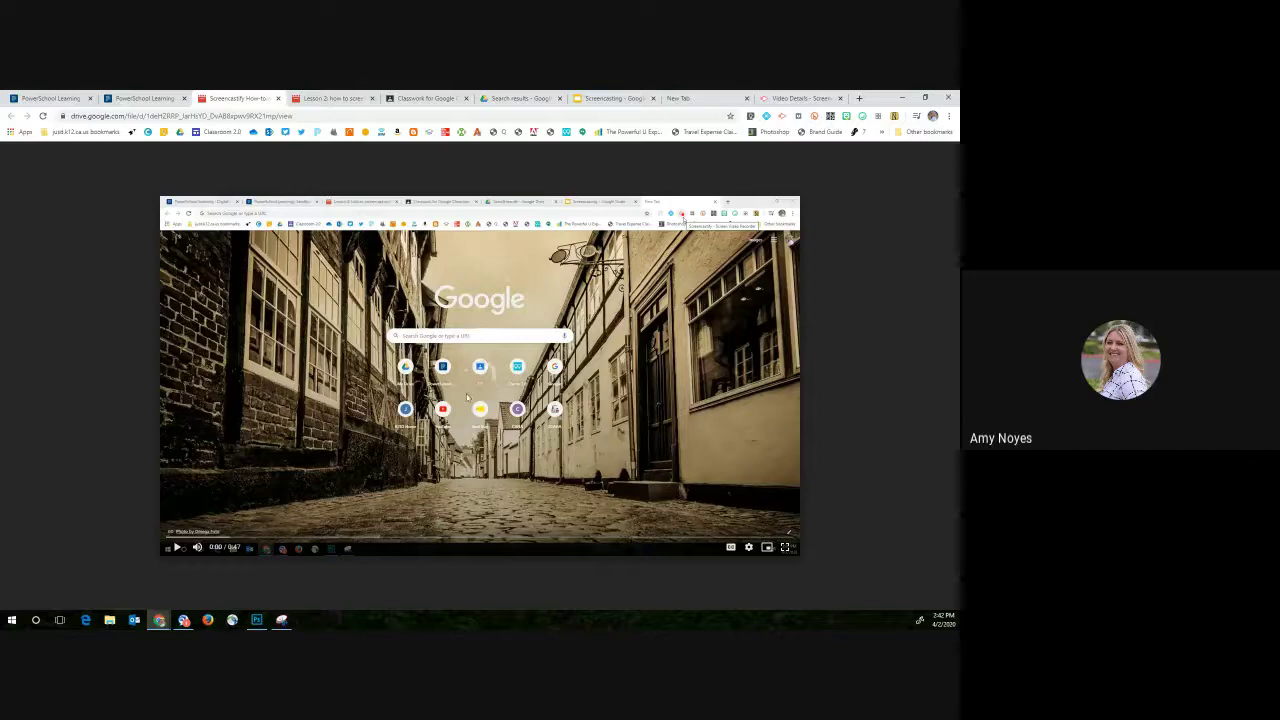
# Step: Return to the Screencastify video details page for 'Screencastify How-to'
pyautogui.click(800, 98)
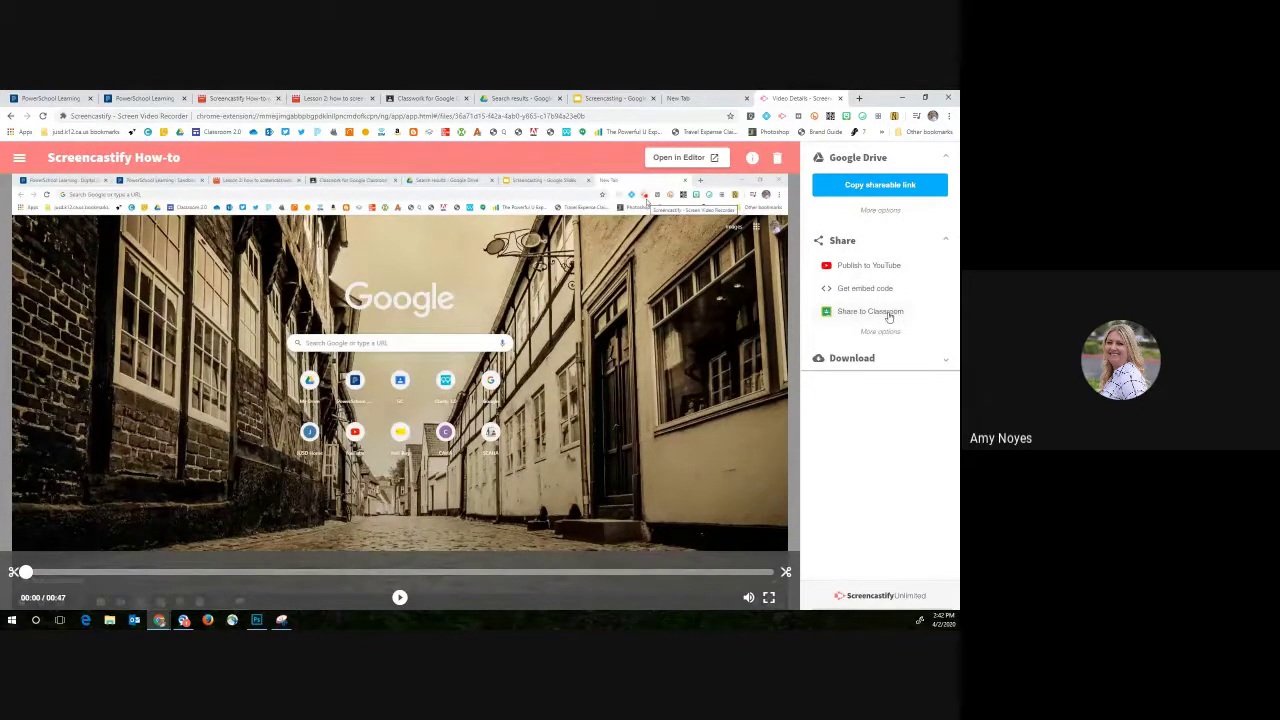
# Step: Share the recording to Google Classroom as an announcement for the Digital Gateway class
pyautogui.click(888, 316)
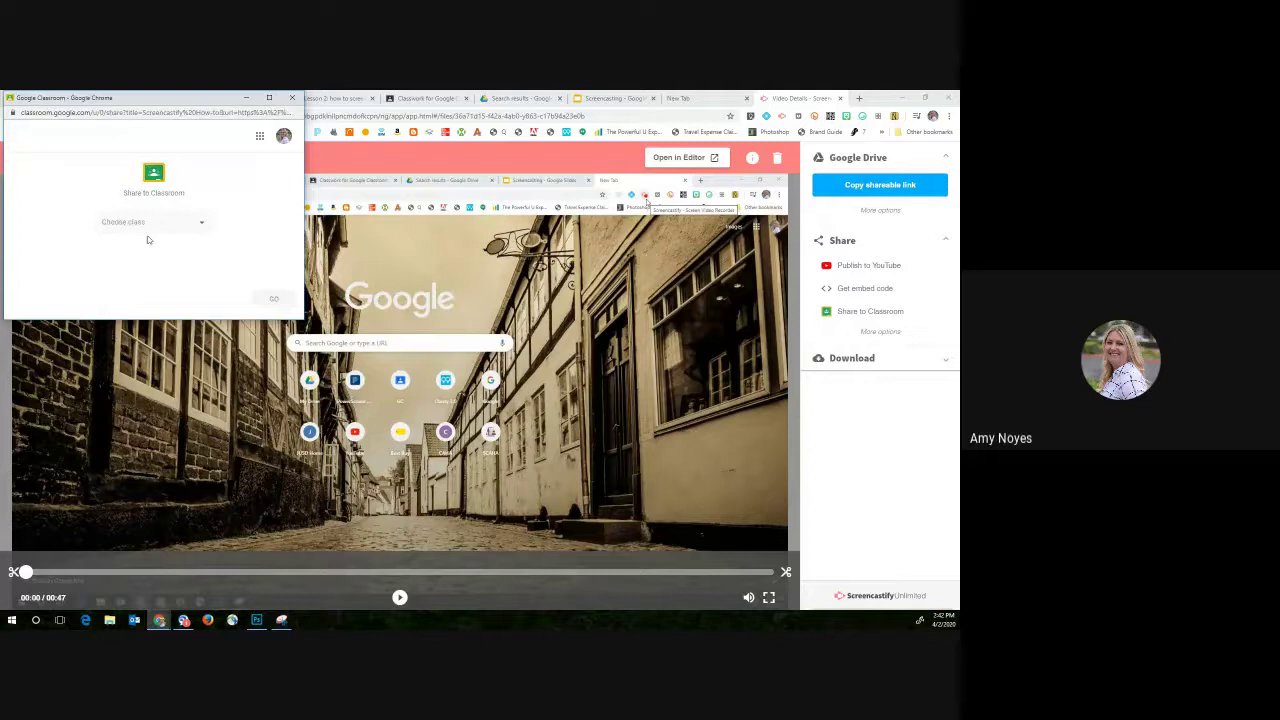
pyautogui.click(194, 223)
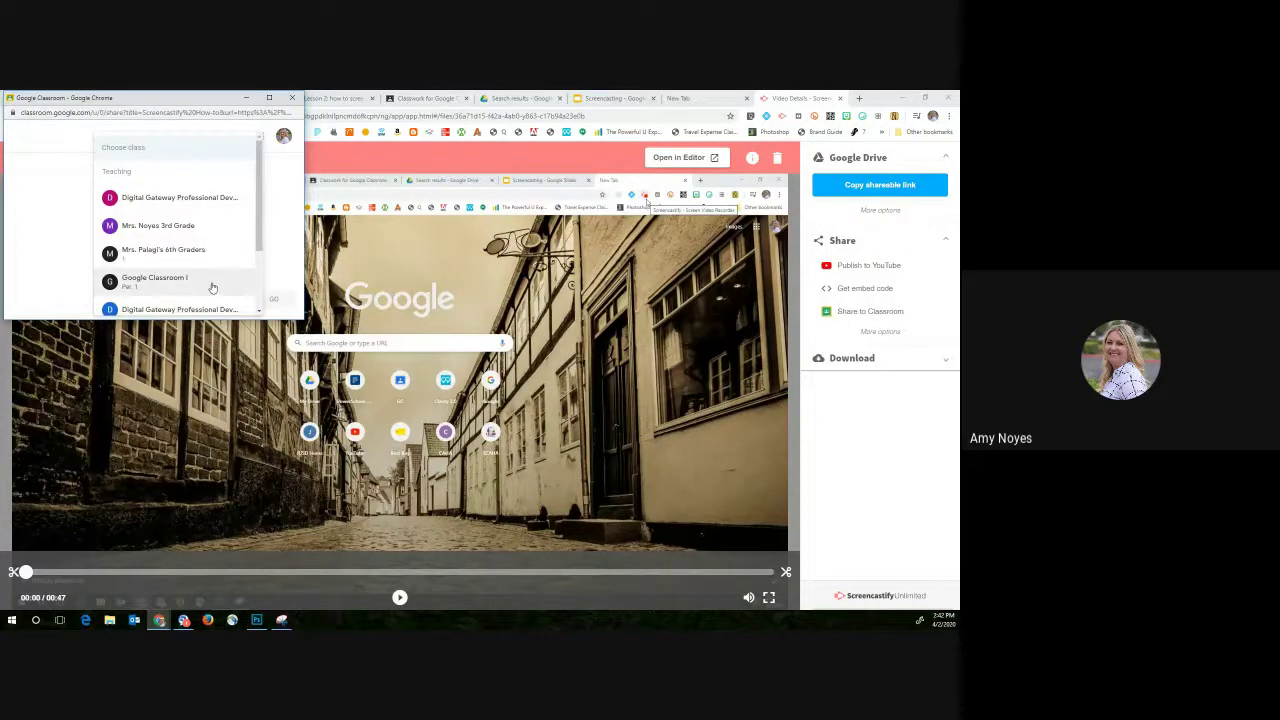
pyautogui.click(207, 199)
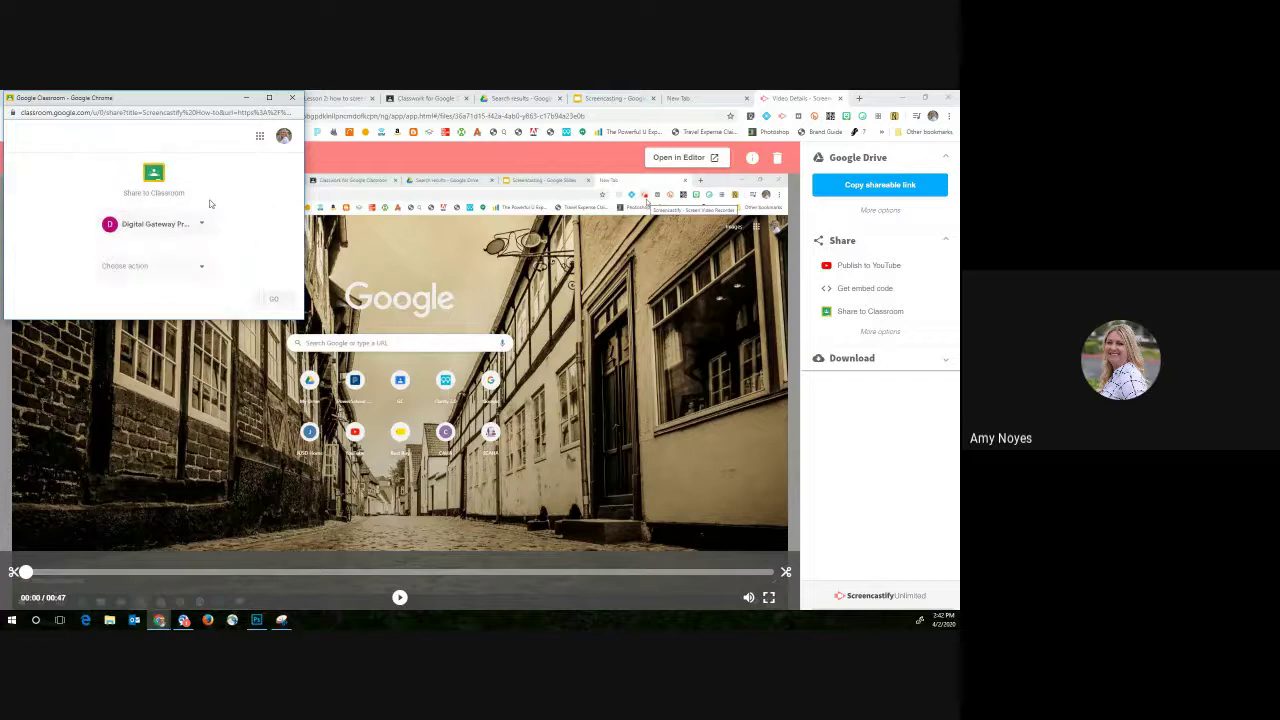
pyautogui.click(201, 266)
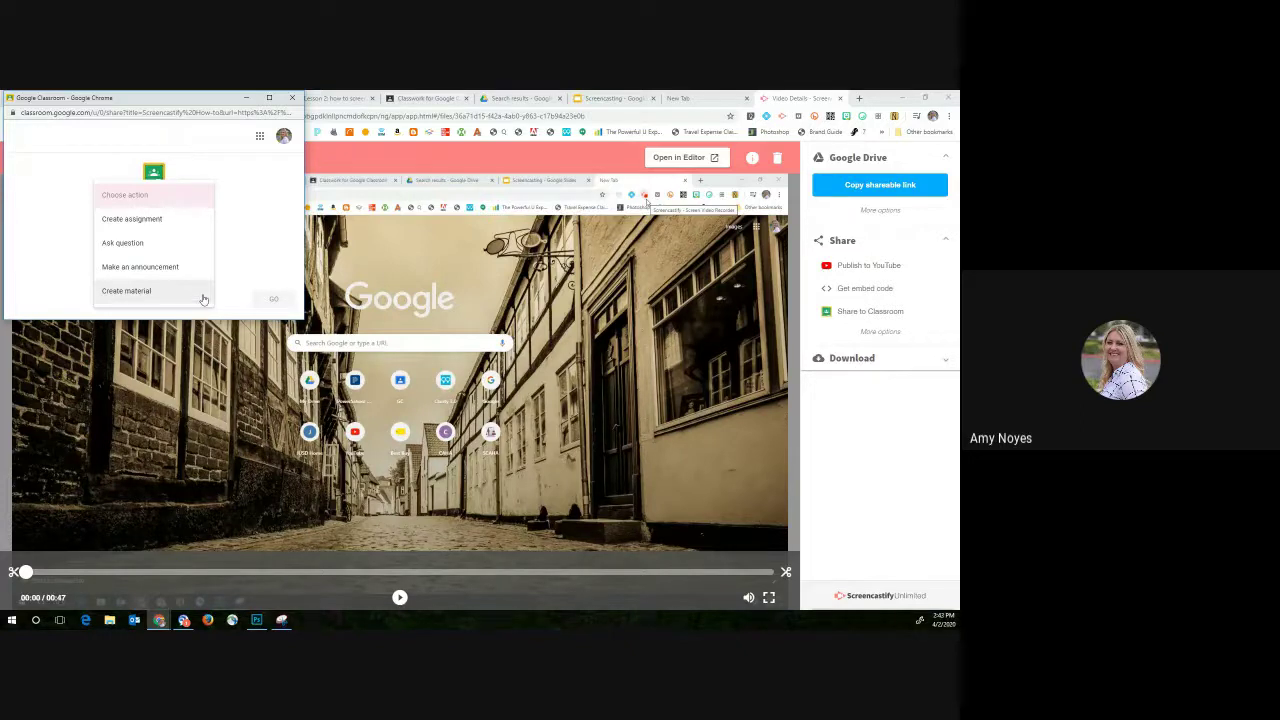
pyautogui.click(185, 270)
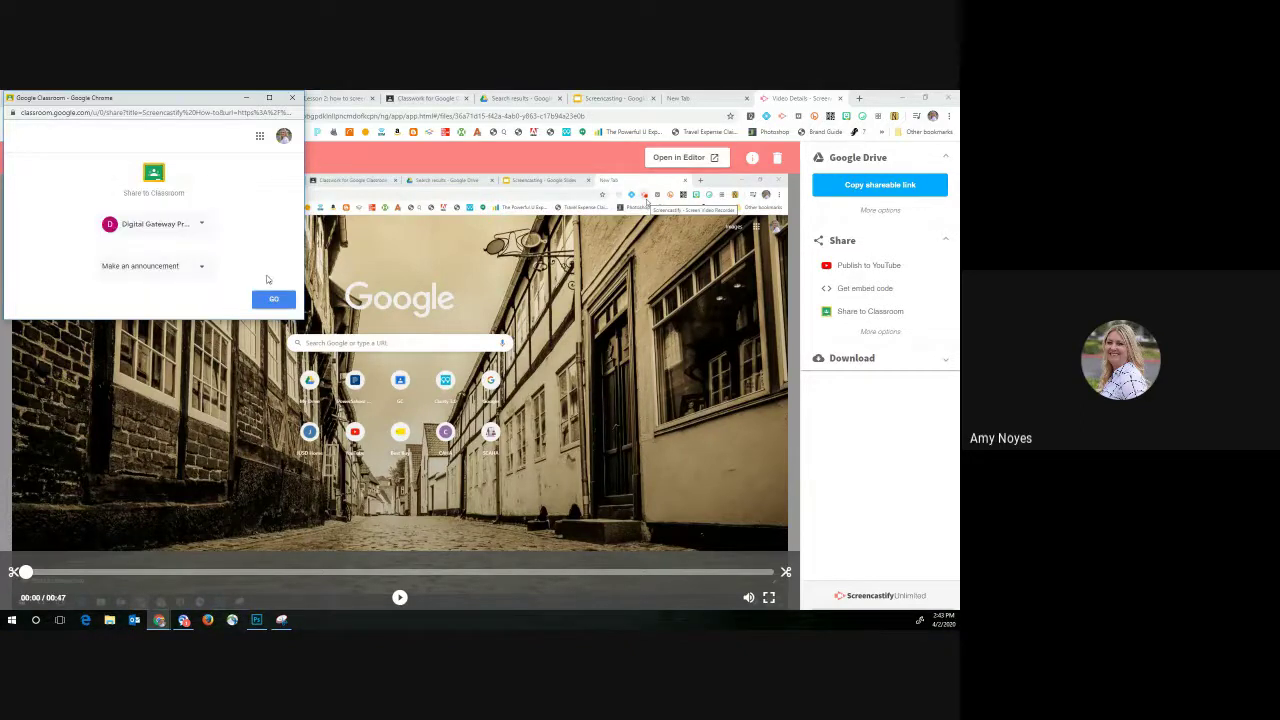
pyautogui.click(272, 302)
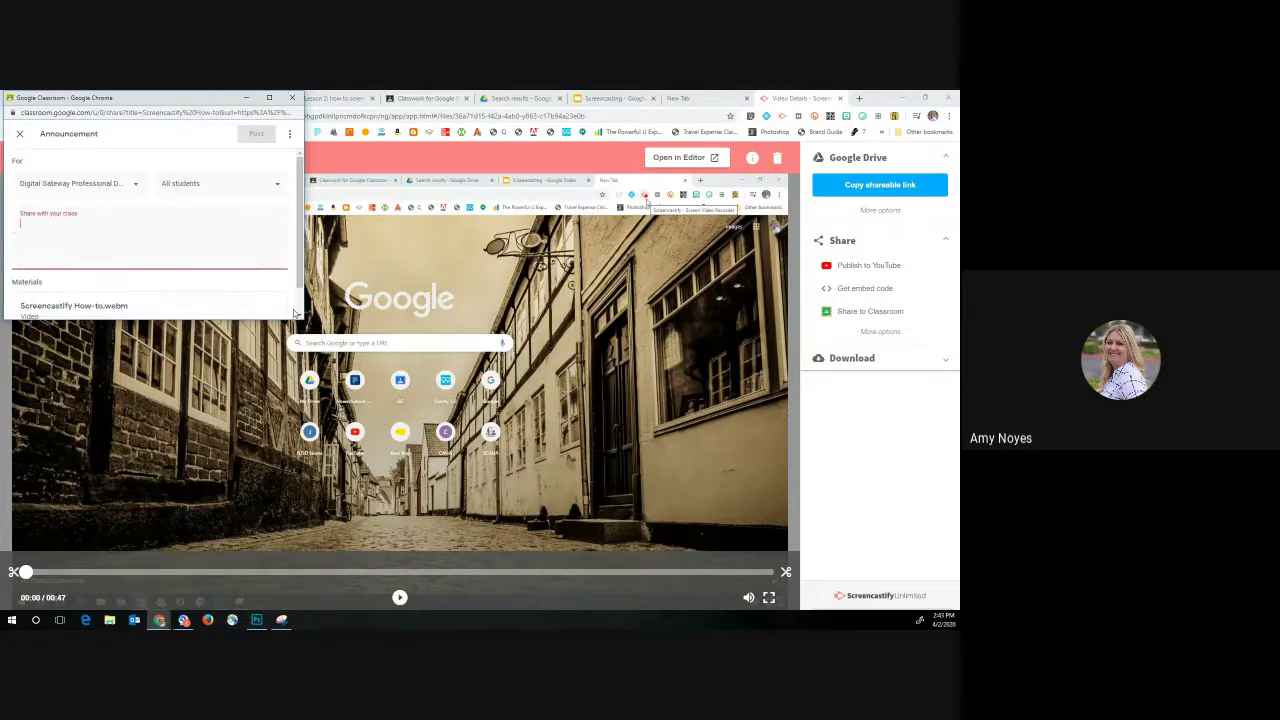
# Step: Post the announcement with the message 'Please watch video.' and close the share window
pyautogui.scroll(-1, 189, 221)
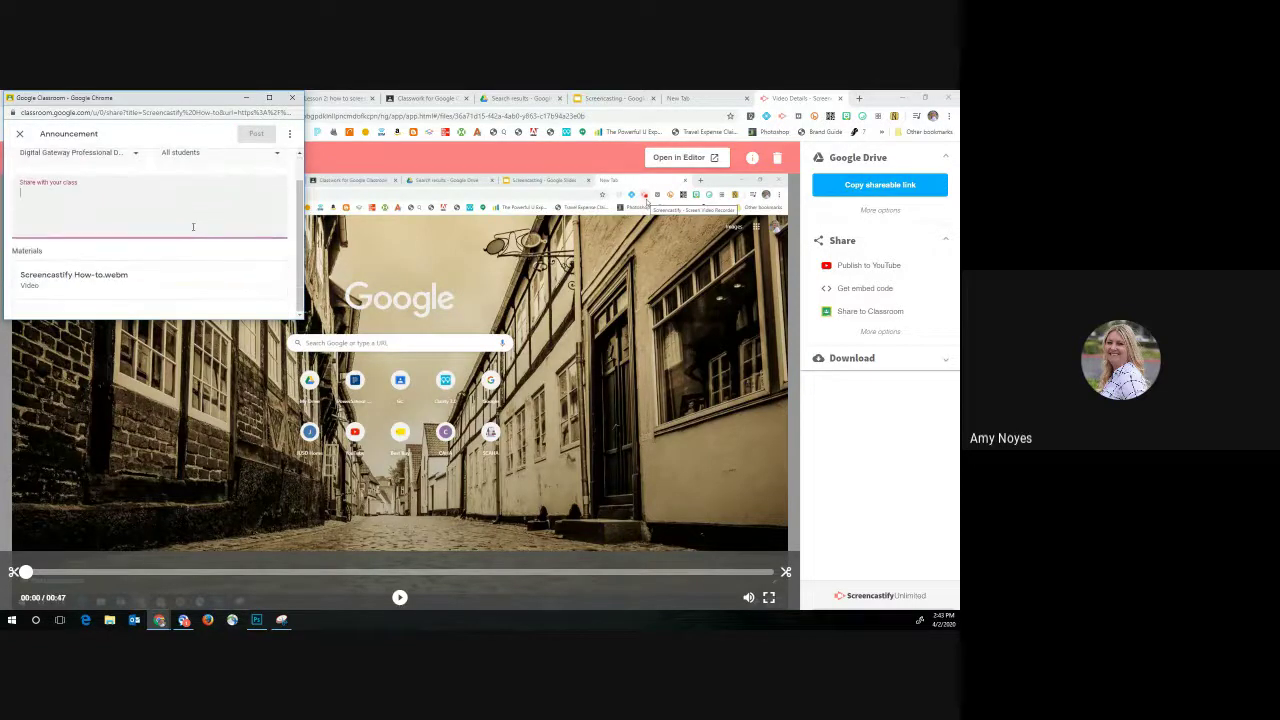
pyautogui.scroll(1, 193, 227)
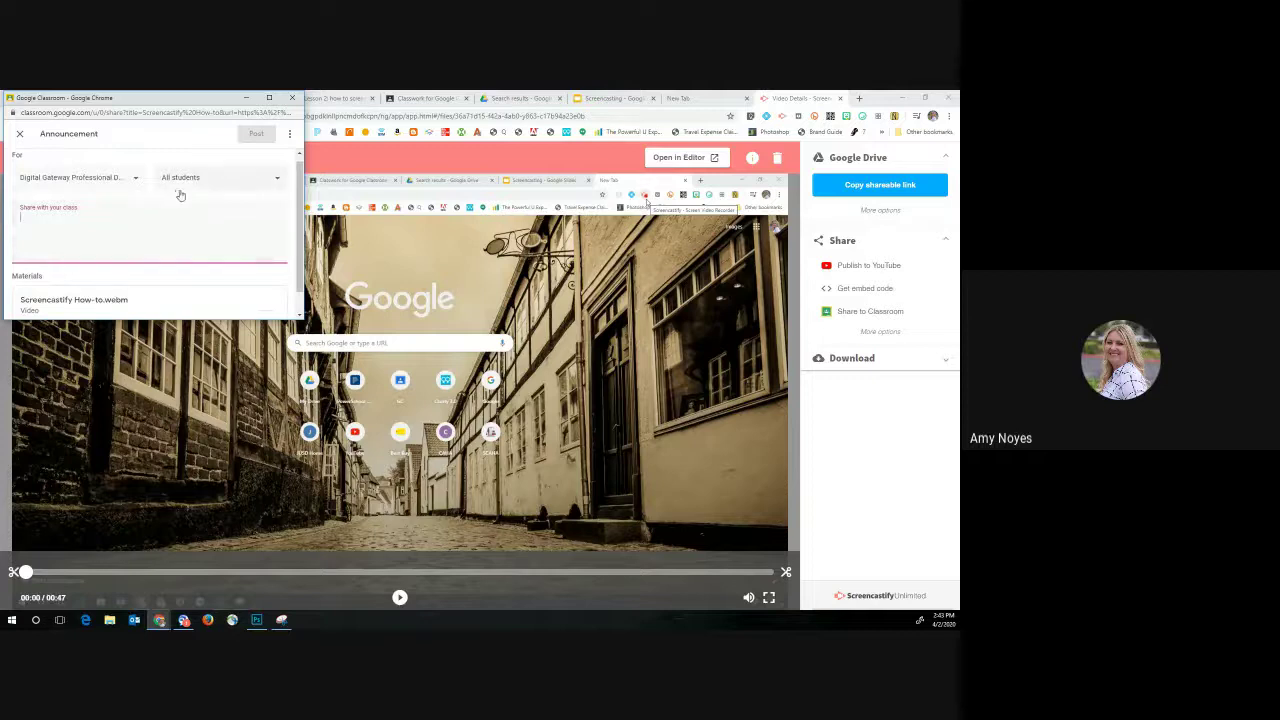
pyautogui.scroll(-1, 181, 198)
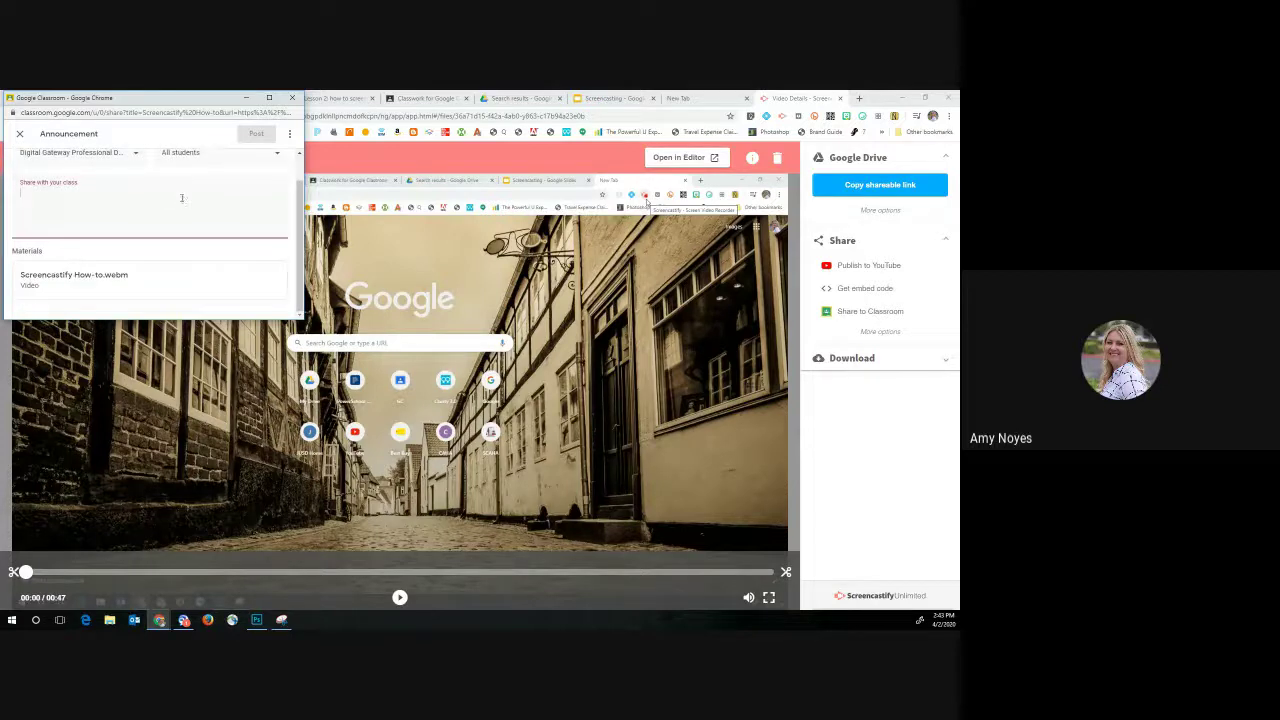
pyautogui.click(256, 136)
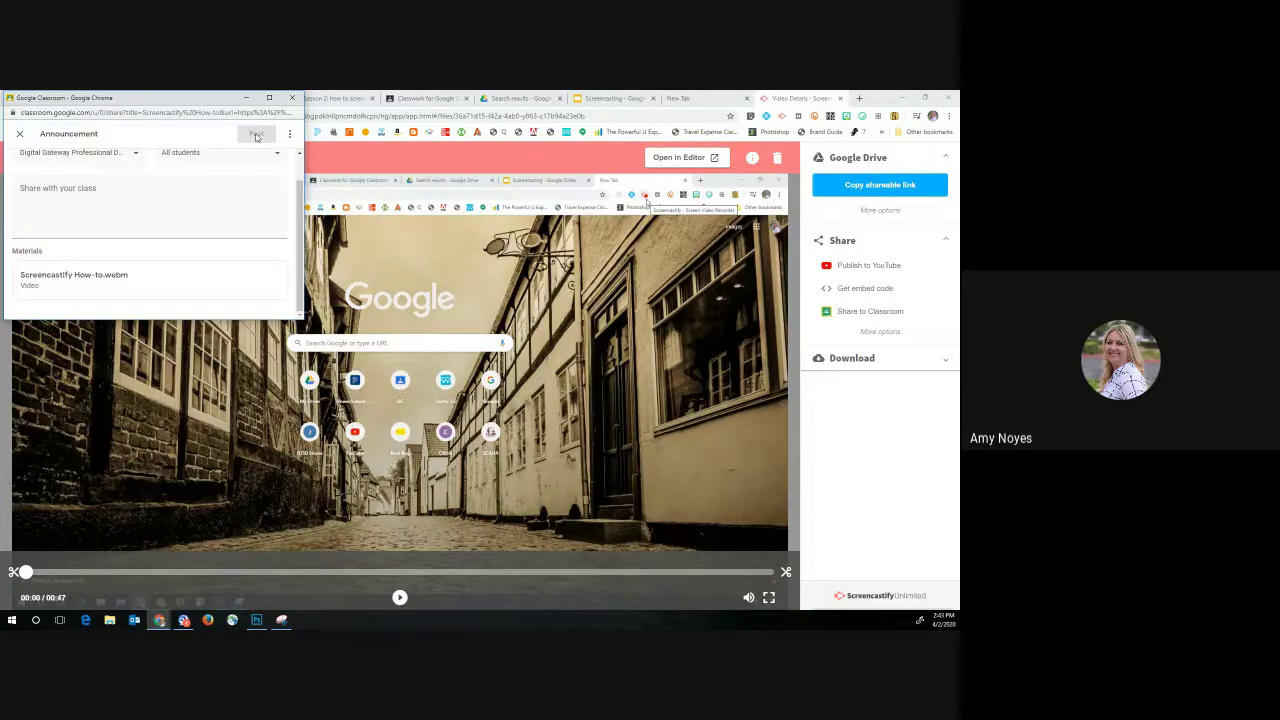
pyautogui.click(107, 190)
pyautogui.write('Please watc')
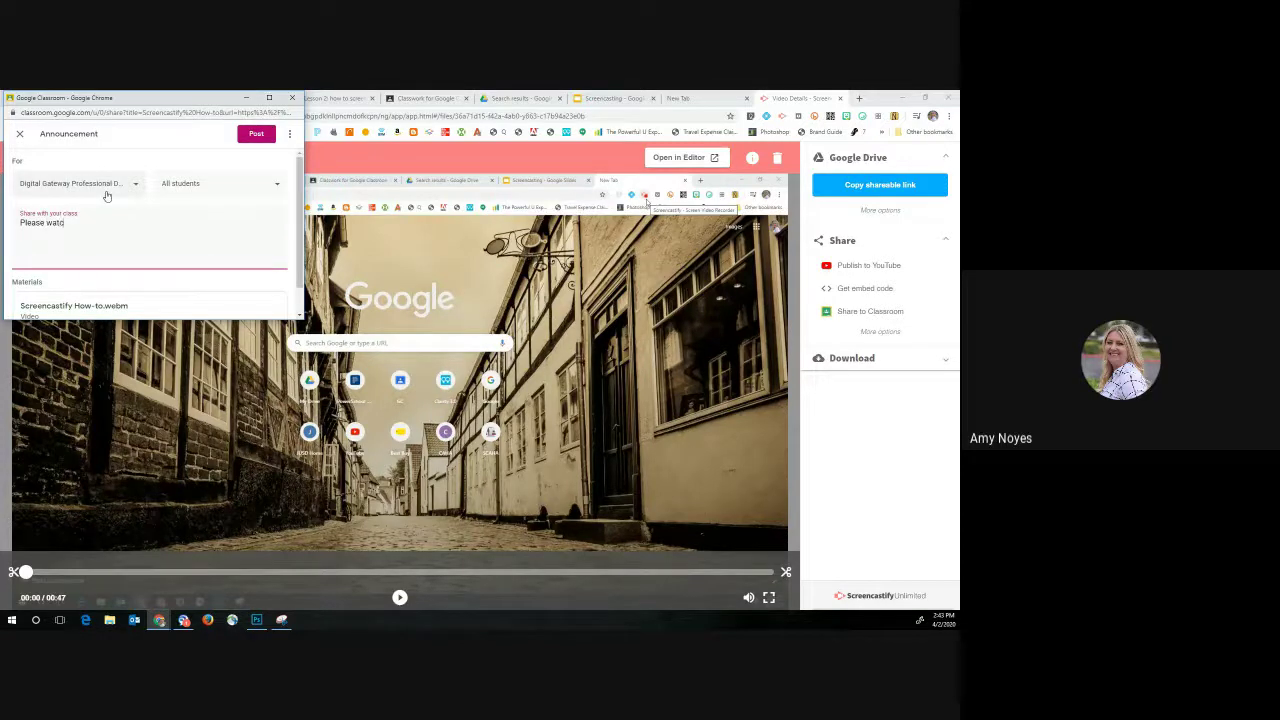
pyautogui.write('h video.')
pyautogui.click(256, 133)
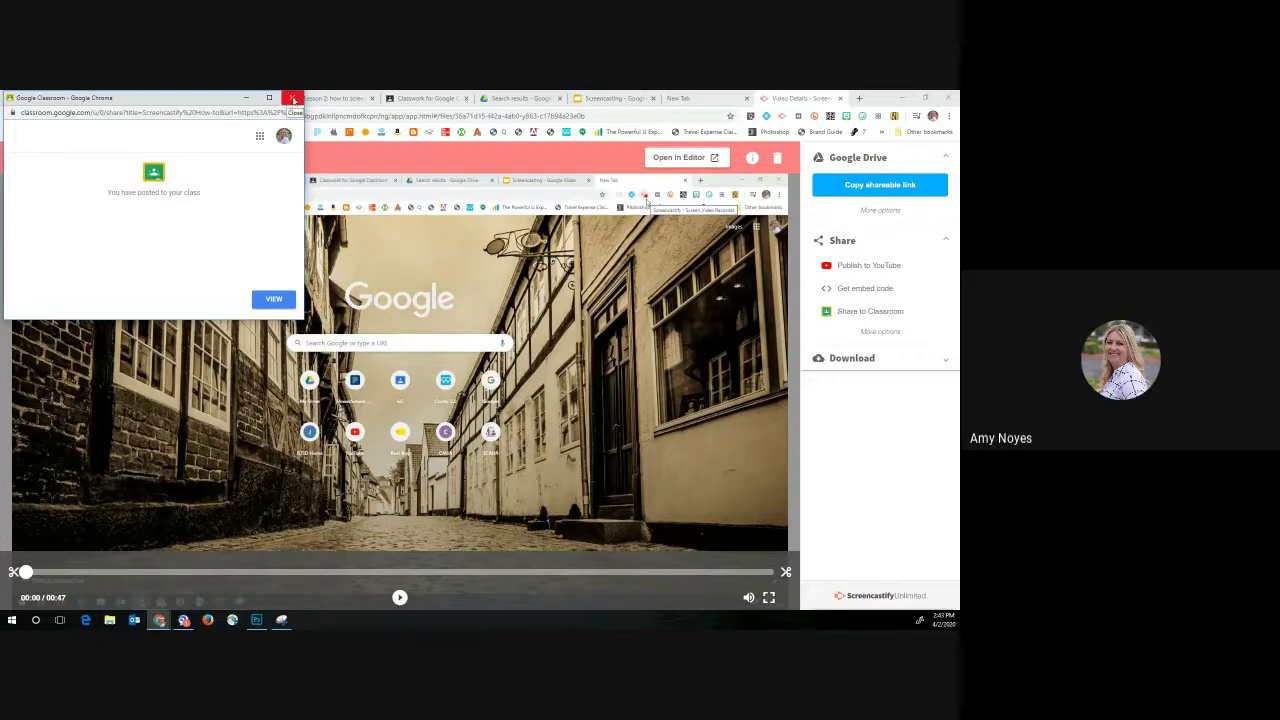
pyautogui.click(292, 100)
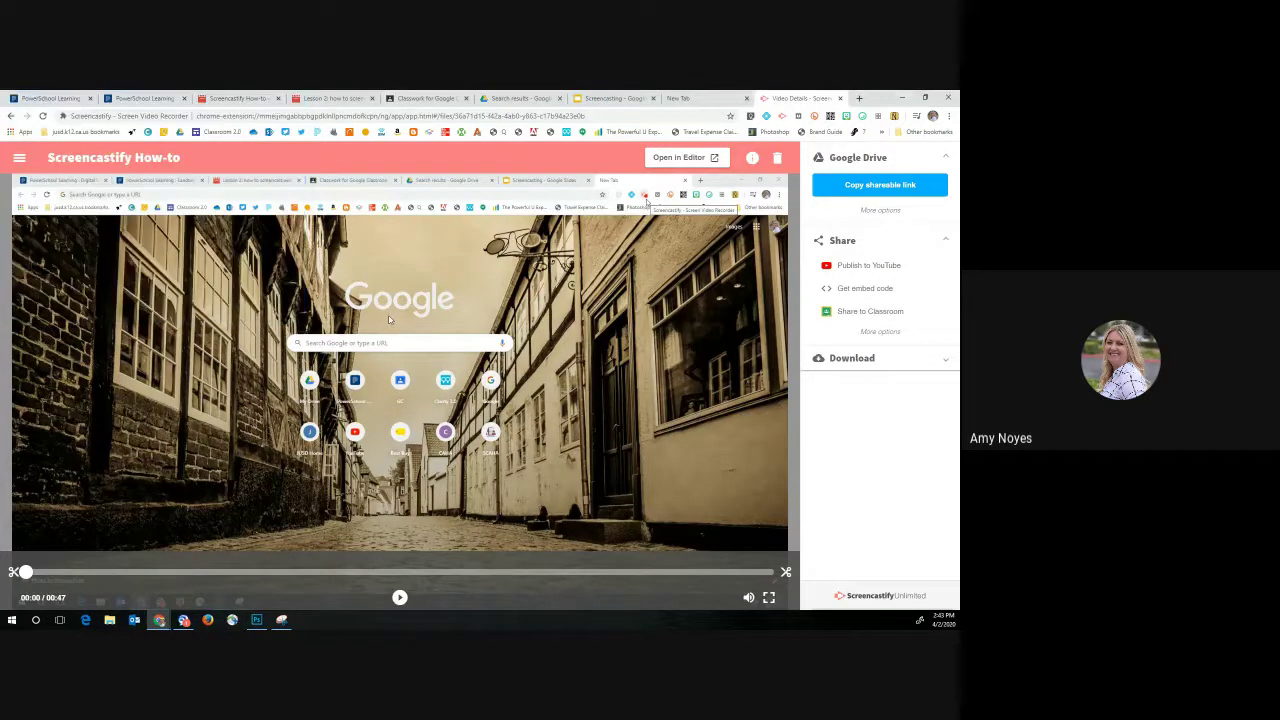